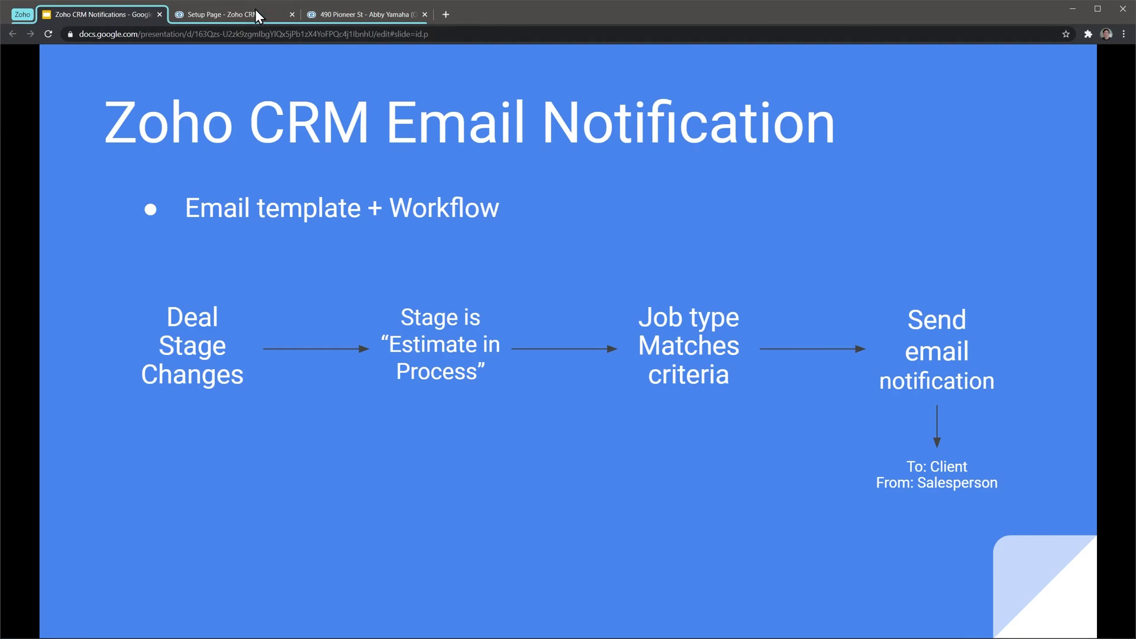
# Step: In Setup, preview the '001 Working on proposal' email template, then return to the Email Templates list
pyautogui.click(257, 15)
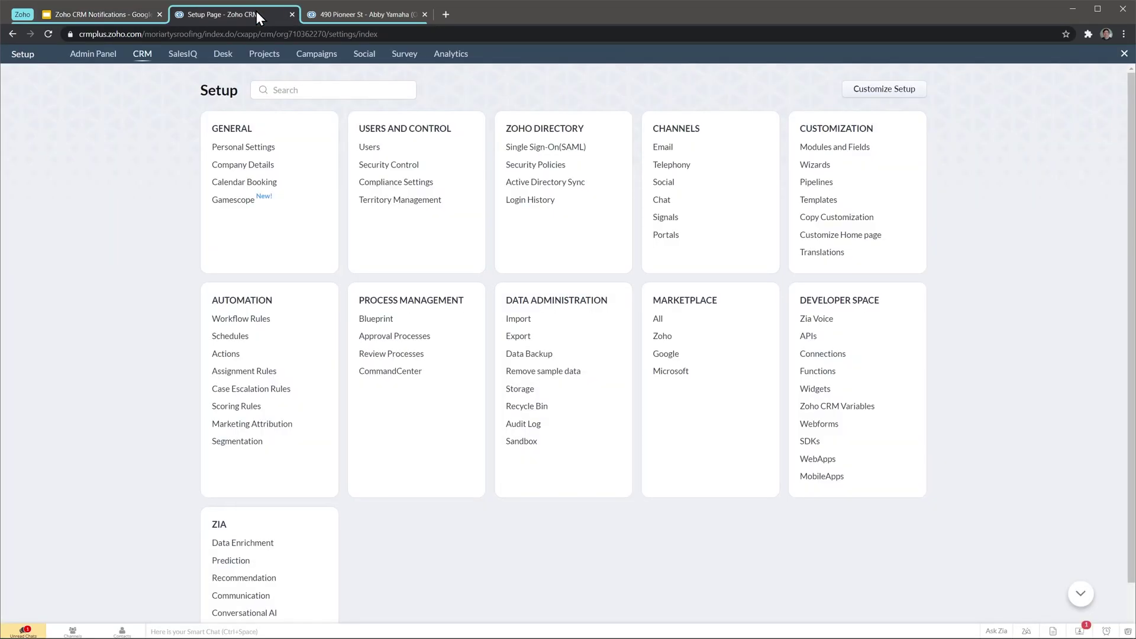
pyautogui.click(819, 201)
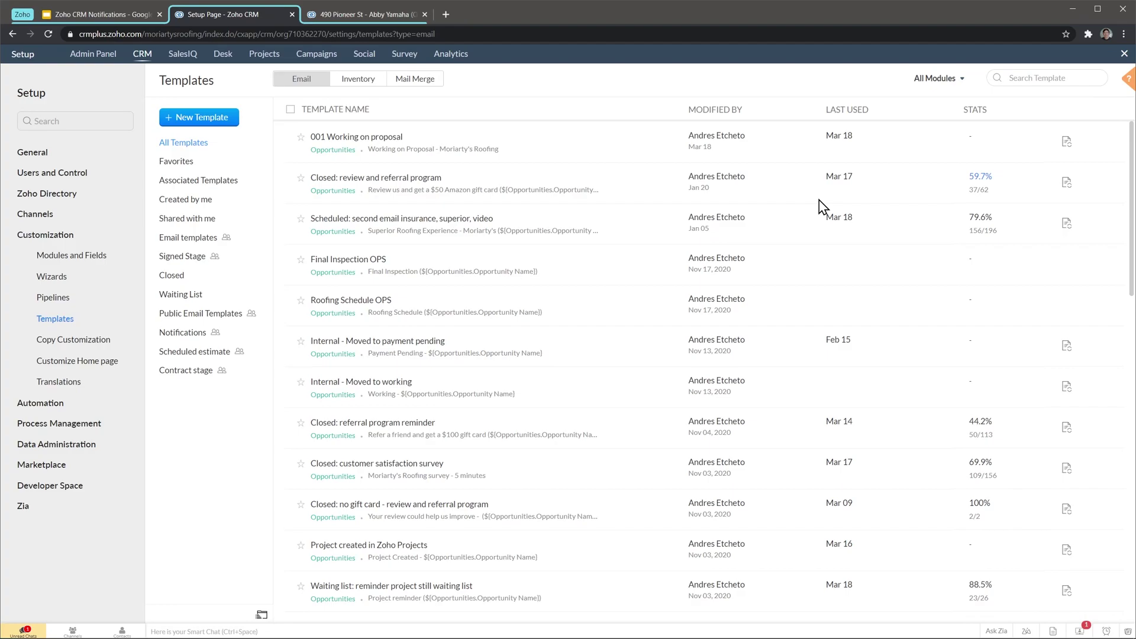
pyautogui.click(607, 142)
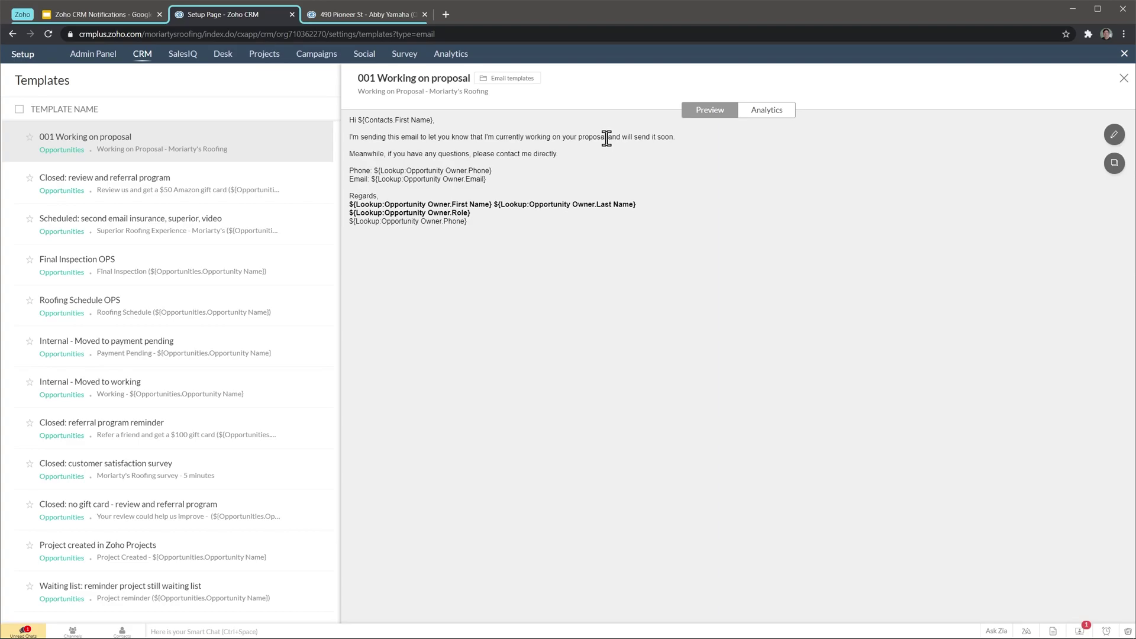
pyautogui.click(1124, 79)
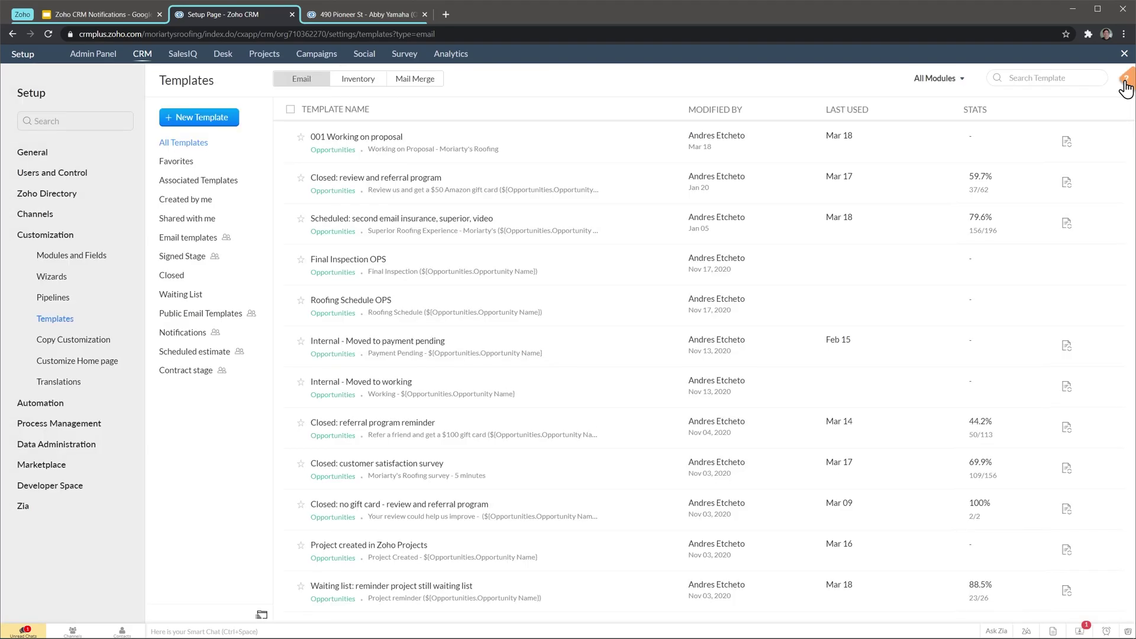
# Step: Create a workflow rule on the Opportunities module named 'Notification estimate in process'
pyautogui.click(61, 406)
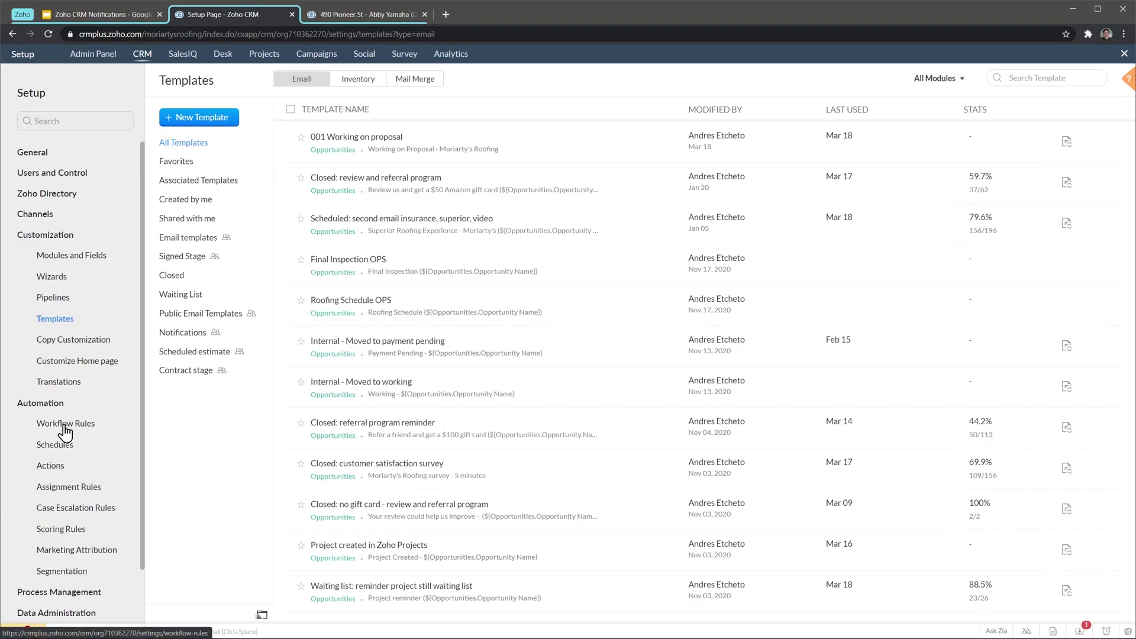
pyautogui.click(64, 424)
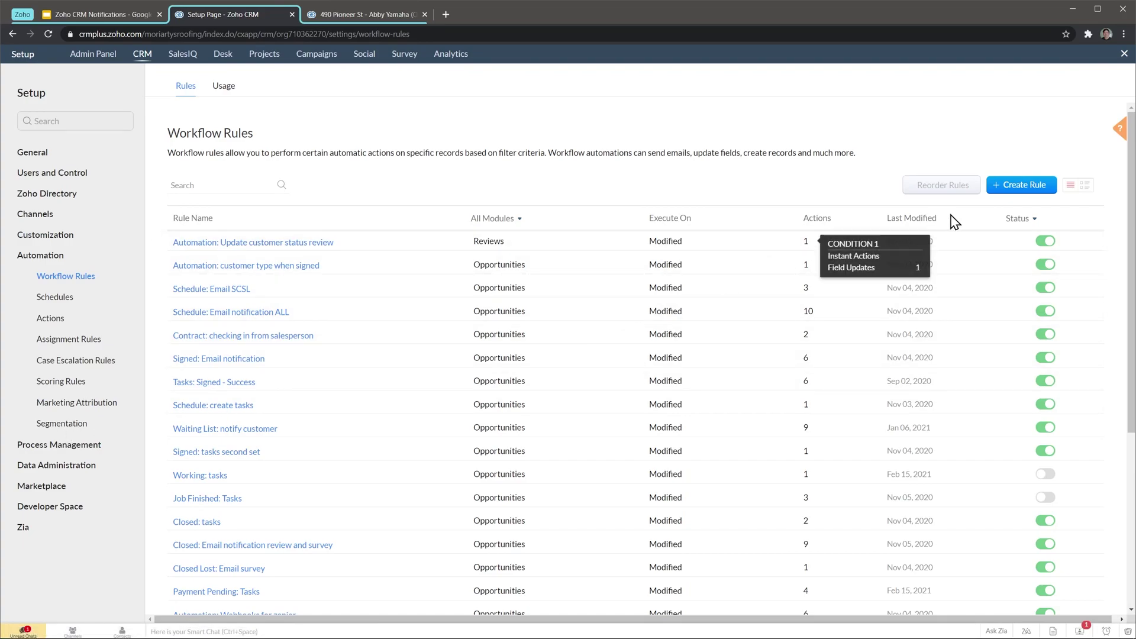
pyautogui.click(1032, 188)
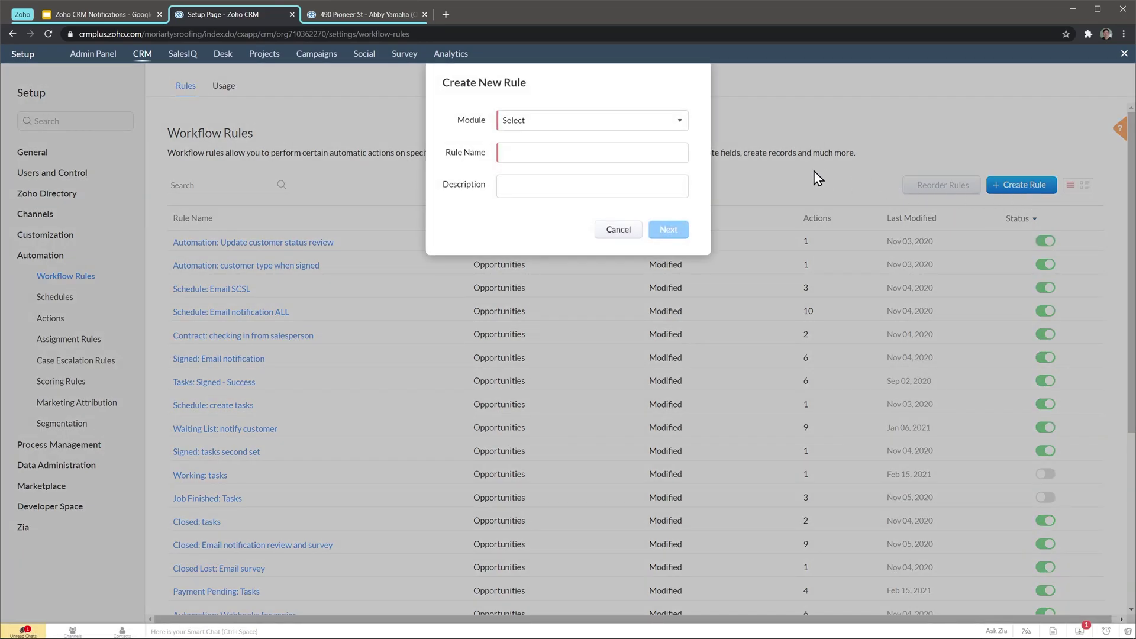
pyautogui.click(657, 125)
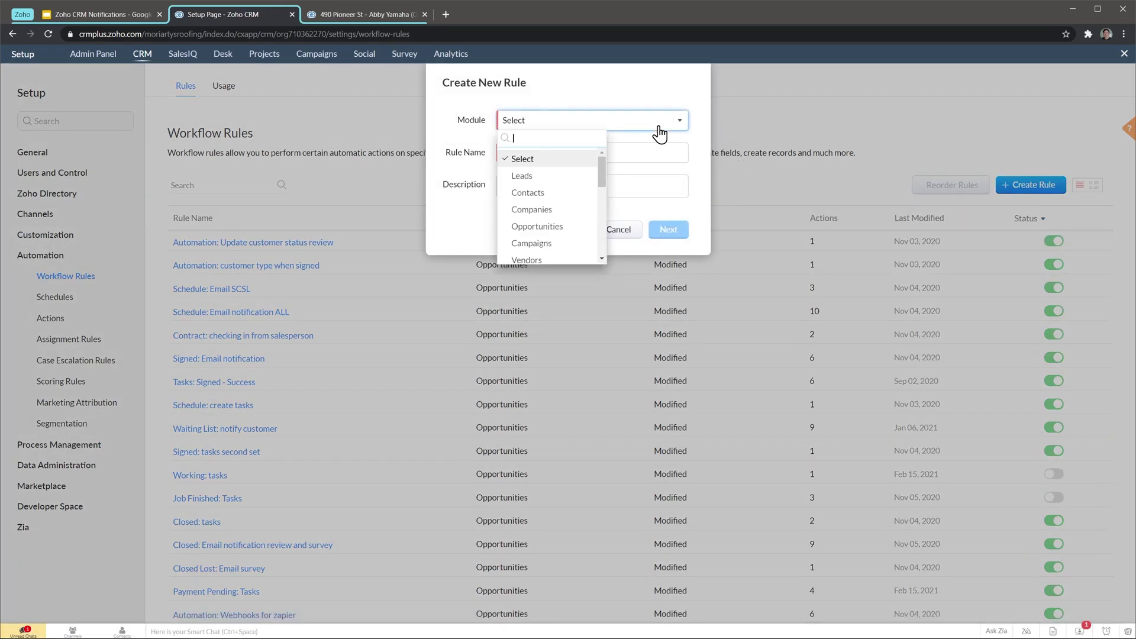
pyautogui.click(562, 229)
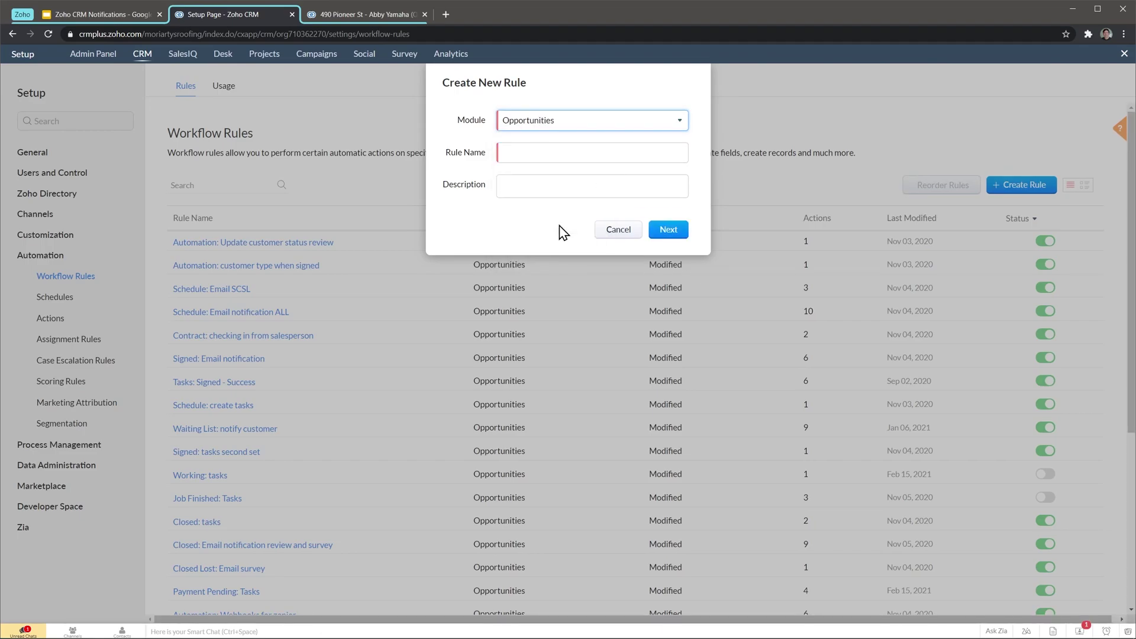
pyautogui.click(545, 153)
pyautogui.write('Notif')
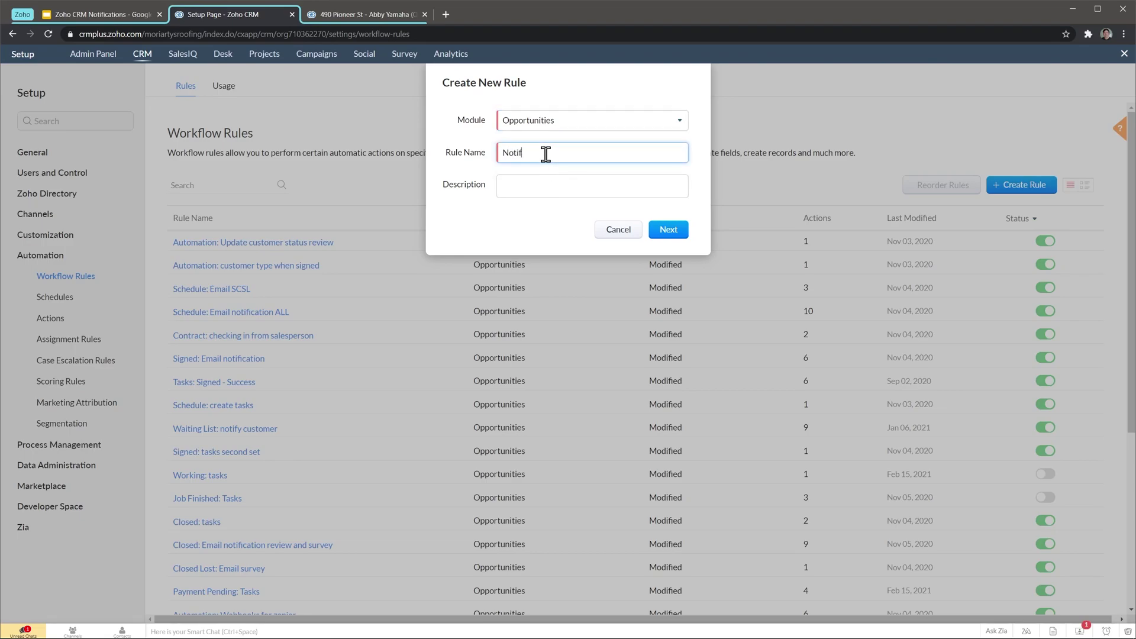
pyautogui.write('ication estimate in process')
pyautogui.click(666, 230)
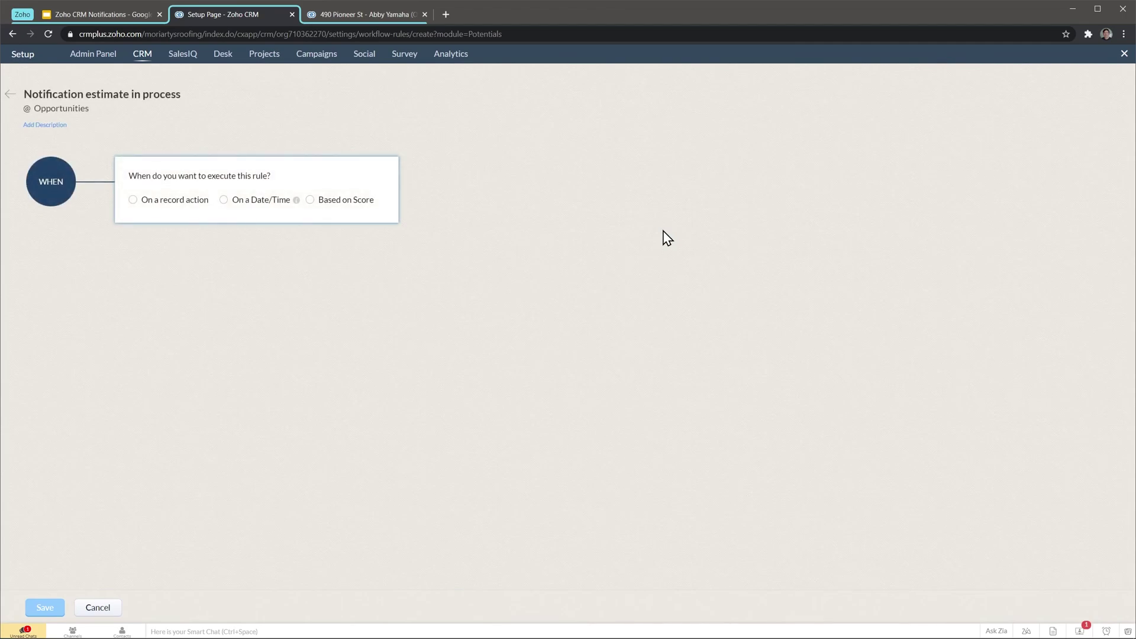
# Step: Trigger the rule on record edit when the Stage field is modified to any value
pyautogui.click(184, 202)
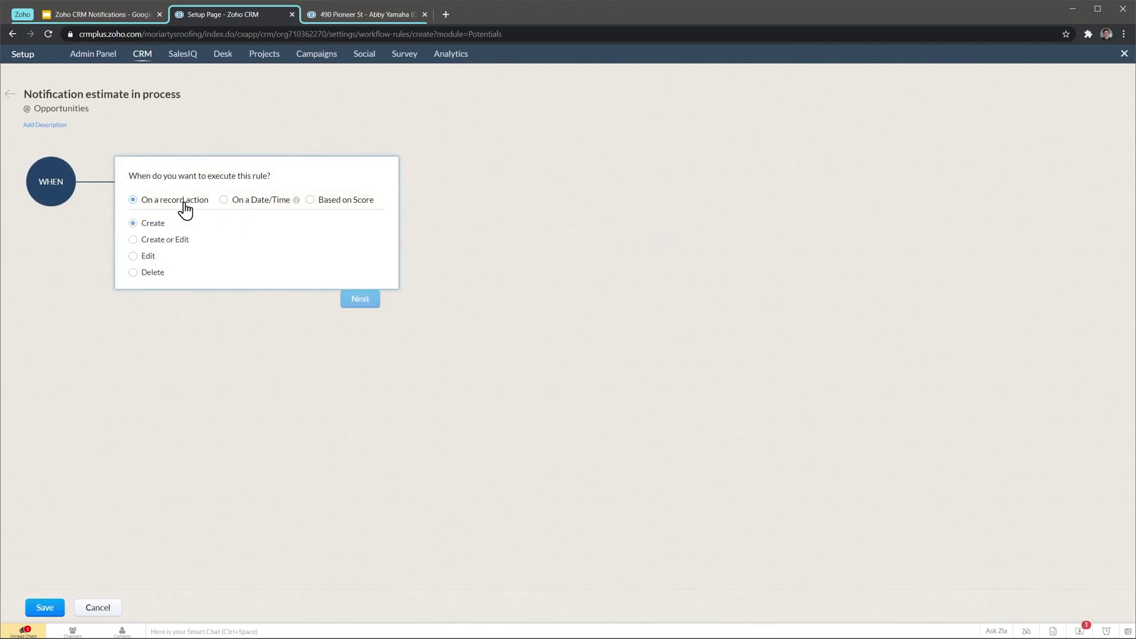
pyautogui.click(149, 258)
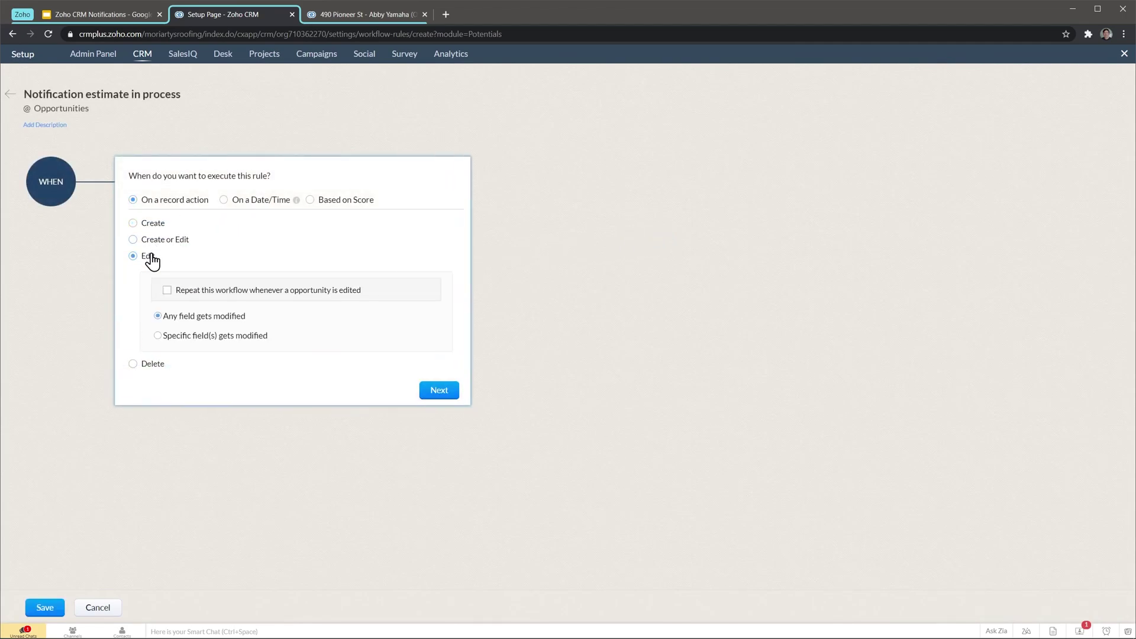
pyautogui.click(159, 336)
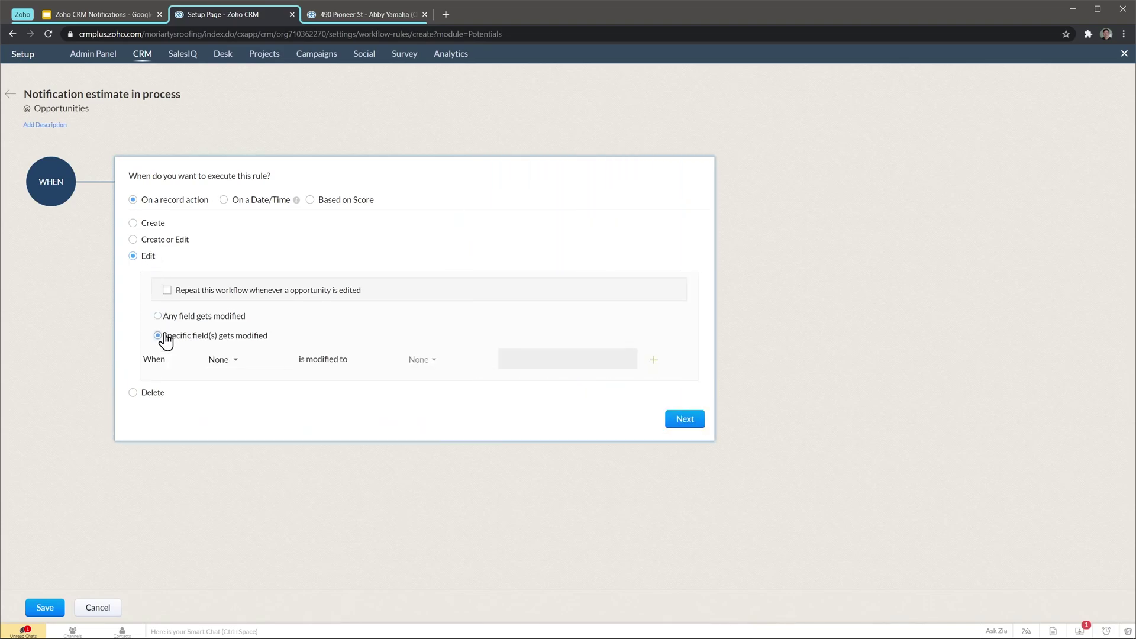
pyautogui.click(220, 361)
pyautogui.write('sta')
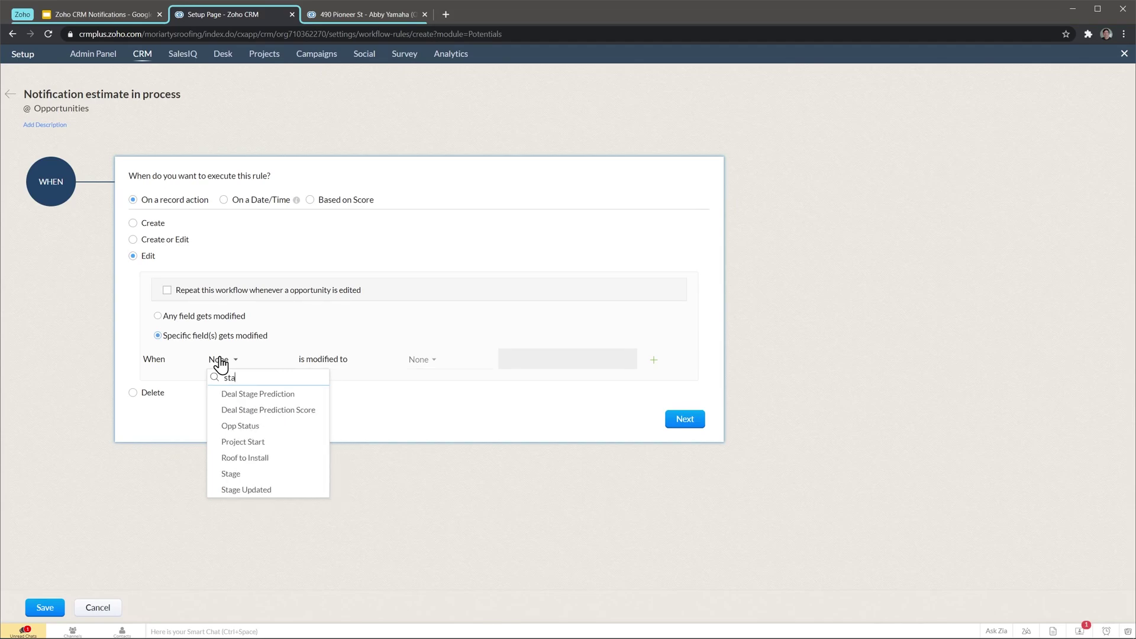
pyautogui.click(232, 475)
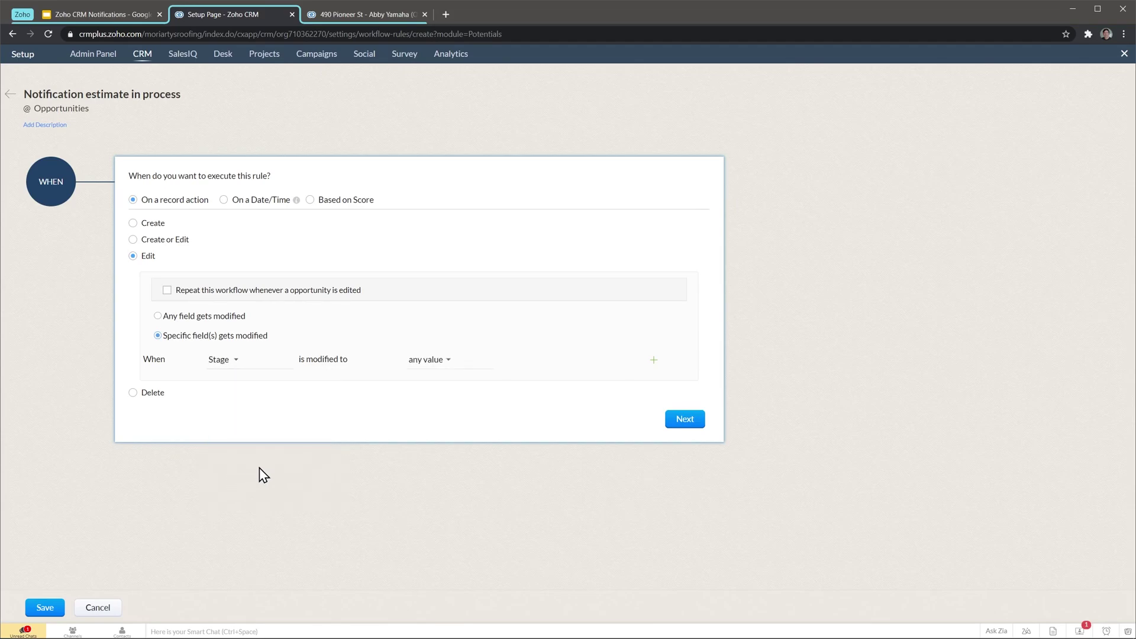
pyautogui.click(680, 421)
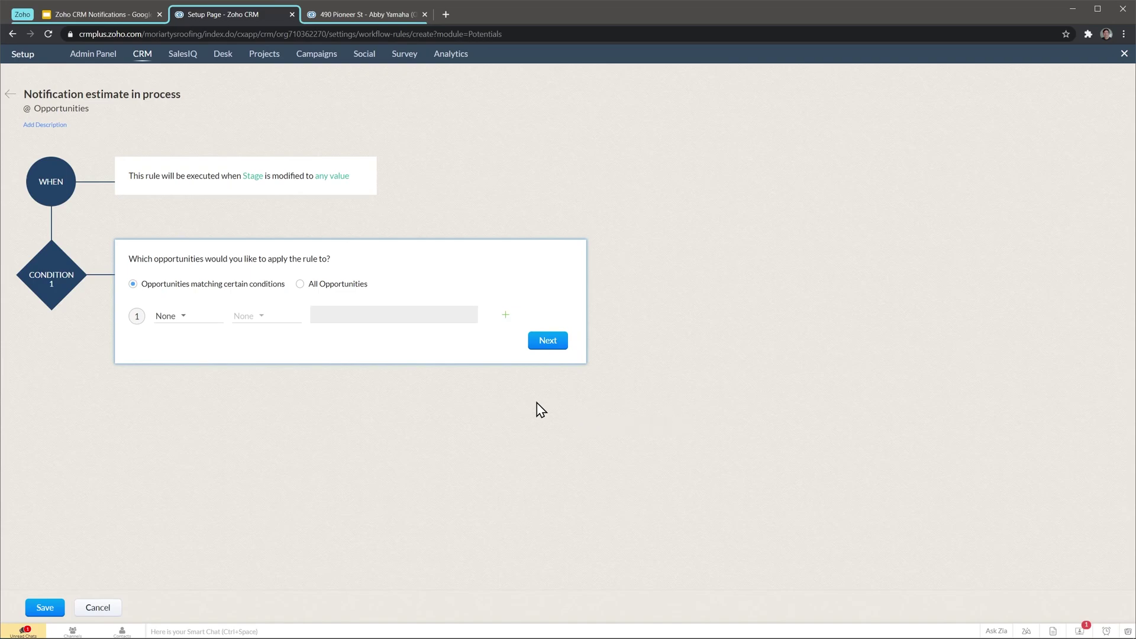
# Step: Set the first condition to Stage is Estimate in Process
pyautogui.click(190, 320)
pyautogui.write('sta')
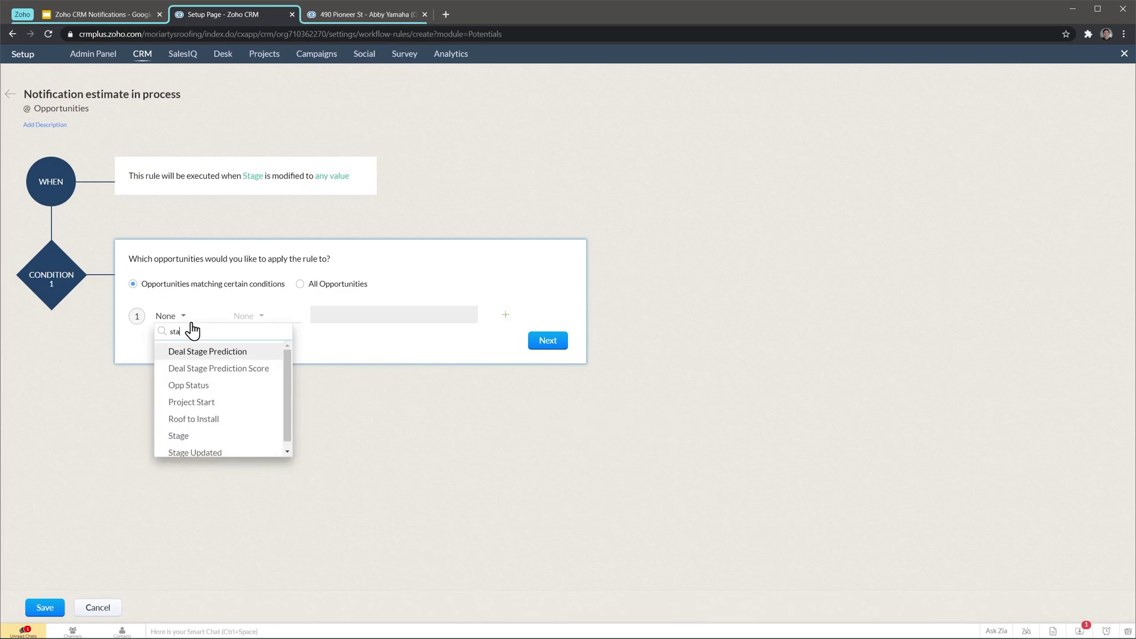
pyautogui.click(188, 440)
pyautogui.click(263, 318)
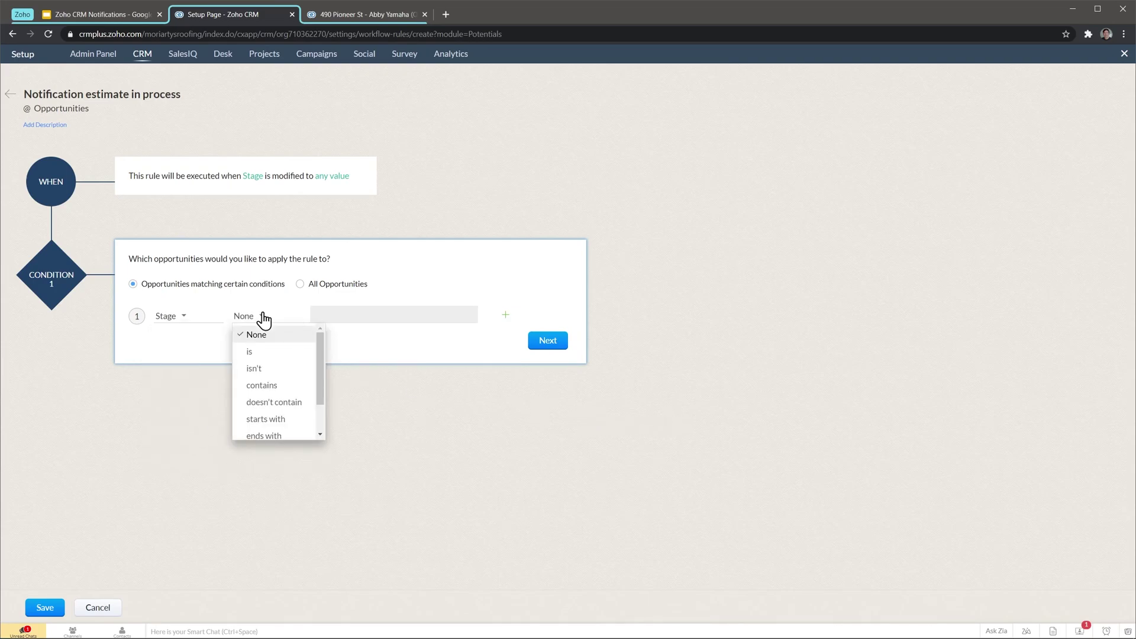
pyautogui.click(264, 353)
pyautogui.click(337, 315)
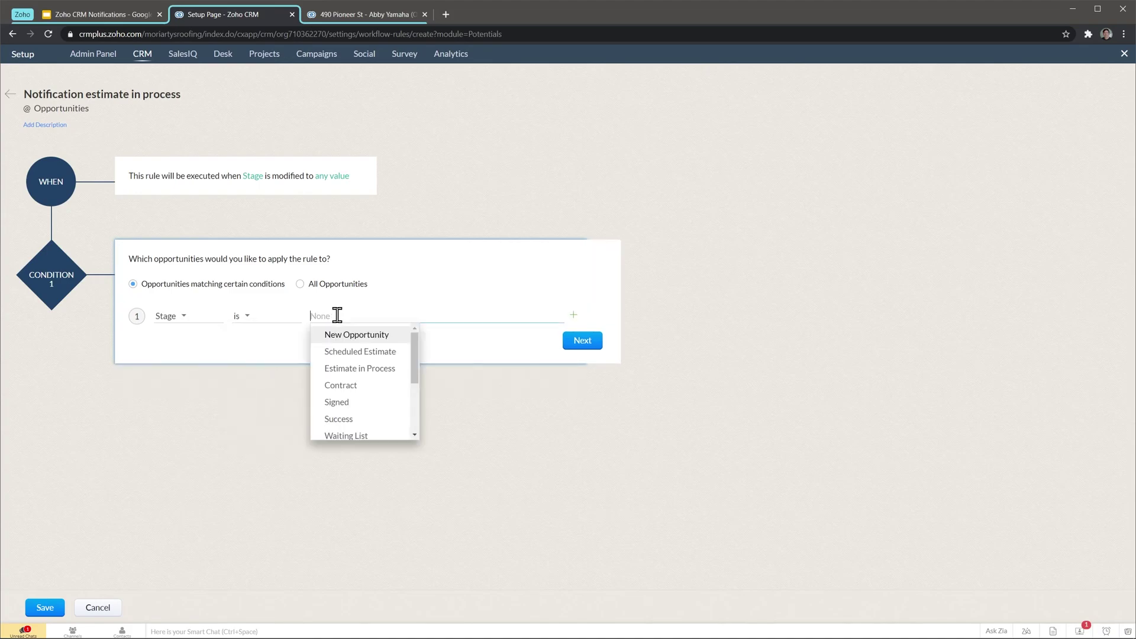
pyautogui.click(348, 369)
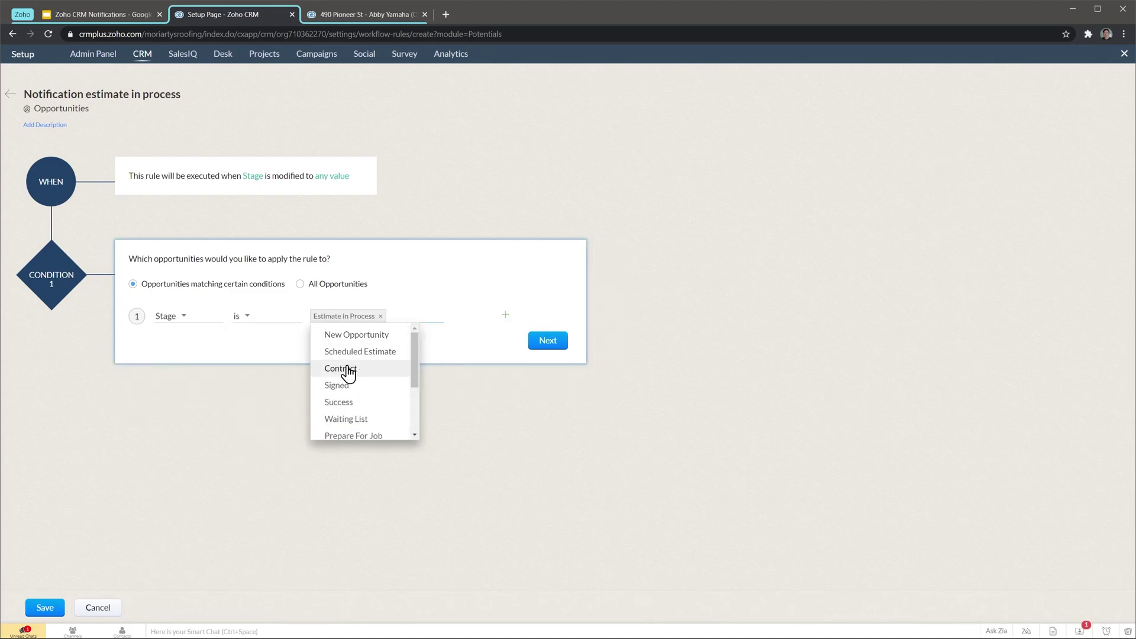
# Step: Add a condition: Job type is Gutter Installation, Re-roof, Remodel / Tie in, Repair / Leak, or Skylight Installation
pyautogui.click(505, 315)
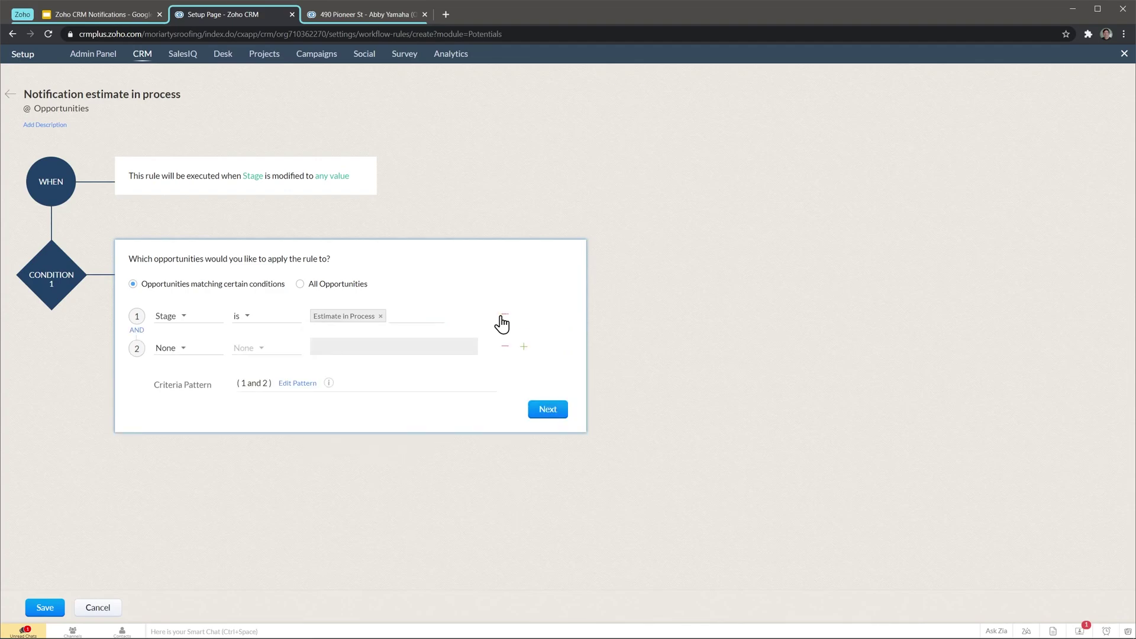
pyautogui.click(183, 353)
pyautogui.write('job')
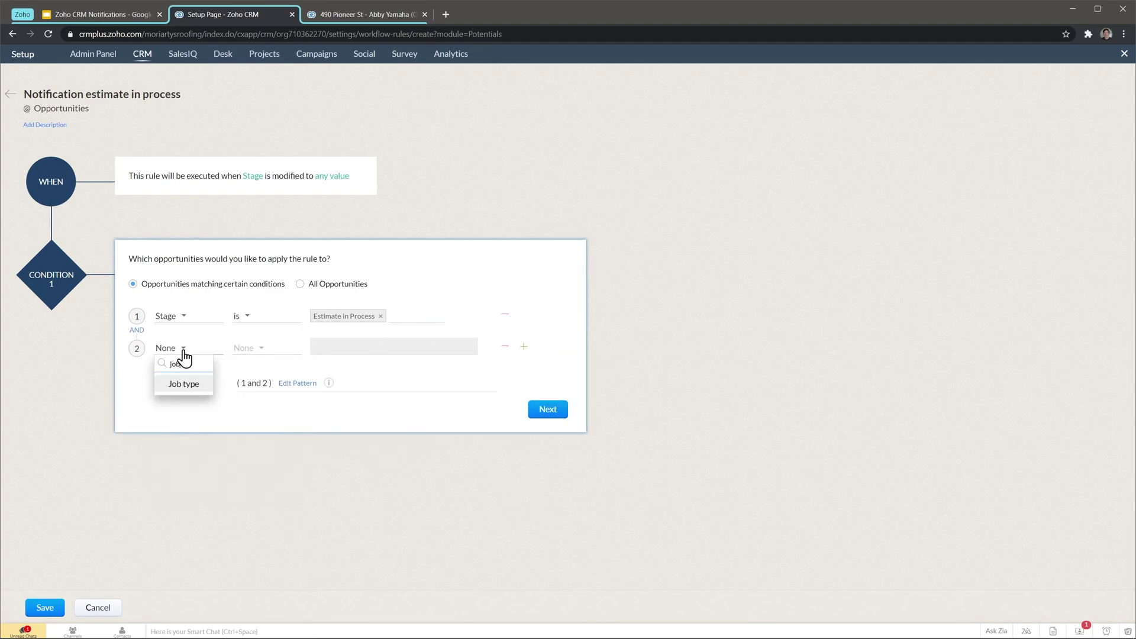
pyautogui.click(187, 384)
pyautogui.click(246, 350)
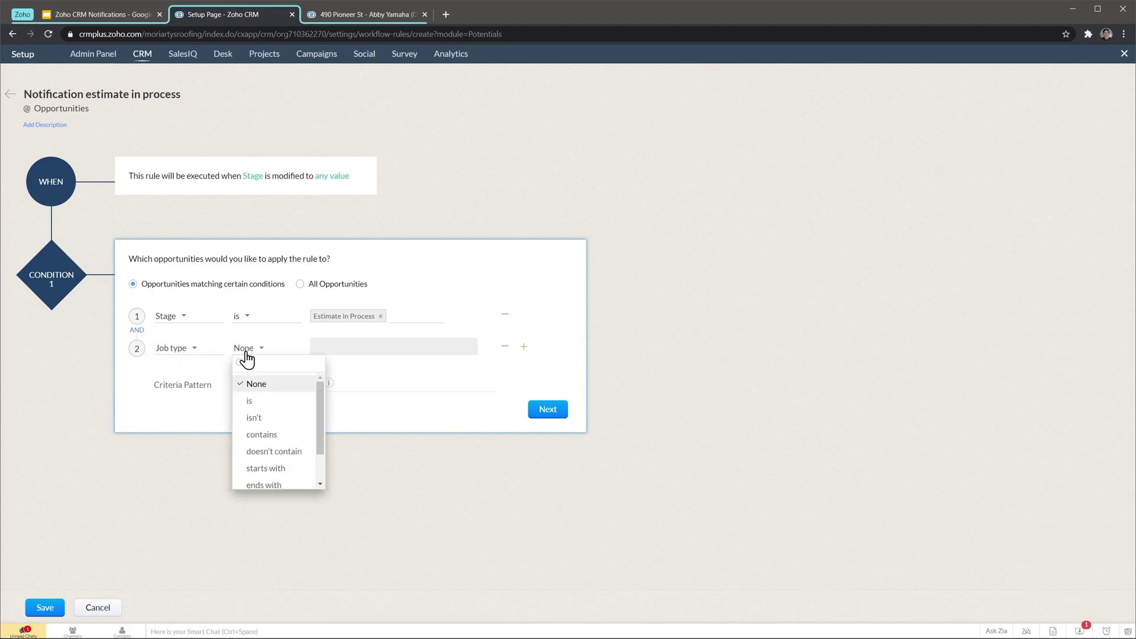
pyautogui.click(253, 384)
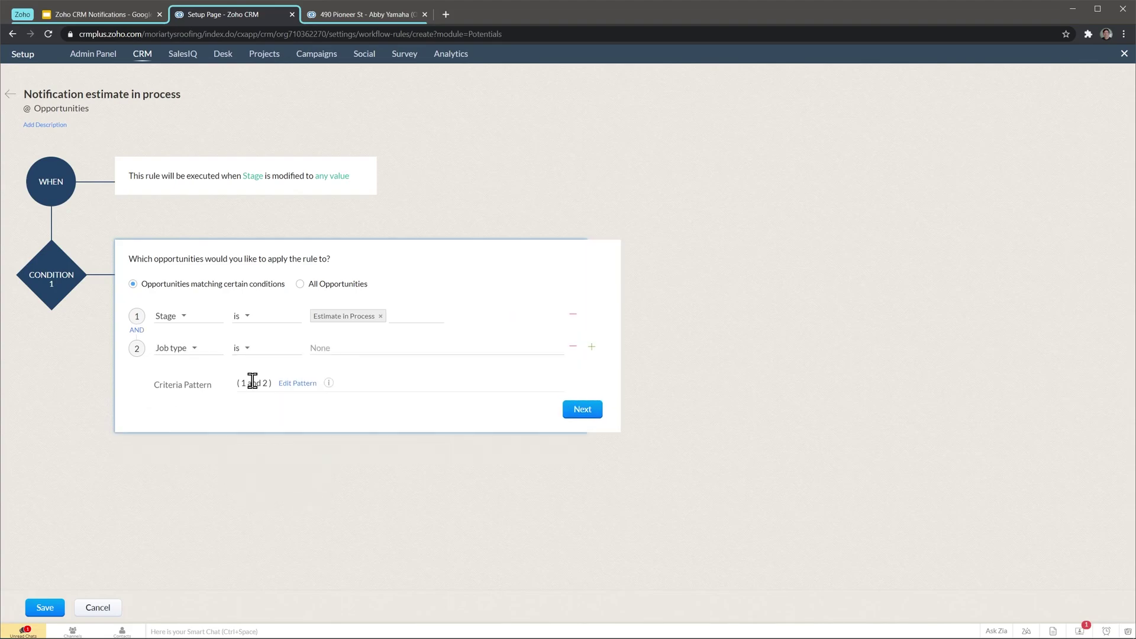
pyautogui.click(343, 350)
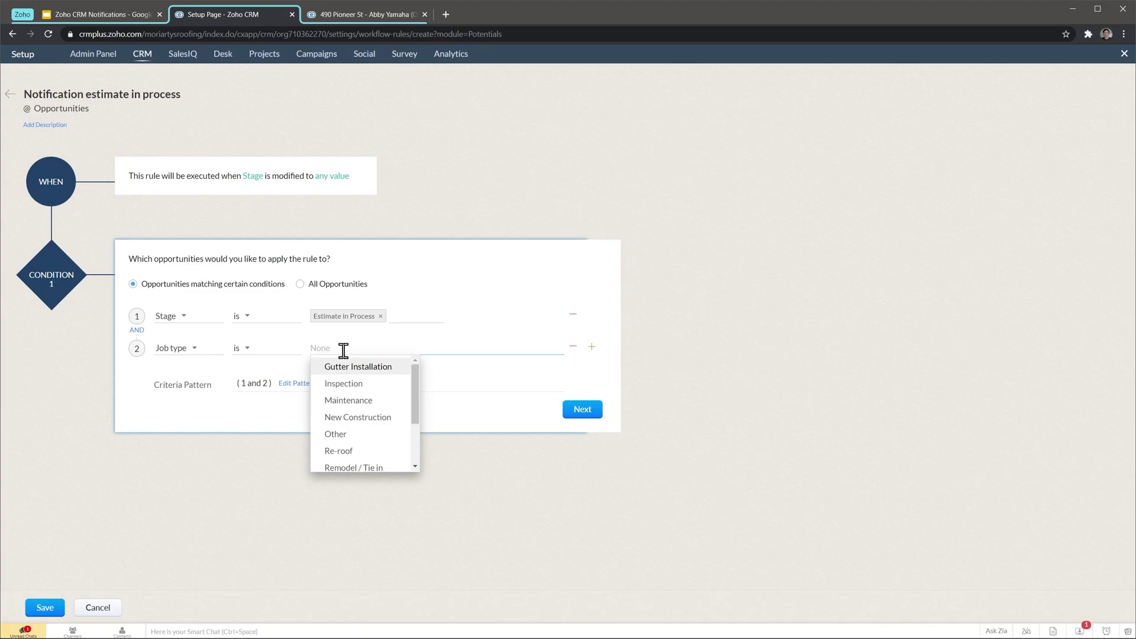
pyautogui.click(357, 366)
pyautogui.click(353, 434)
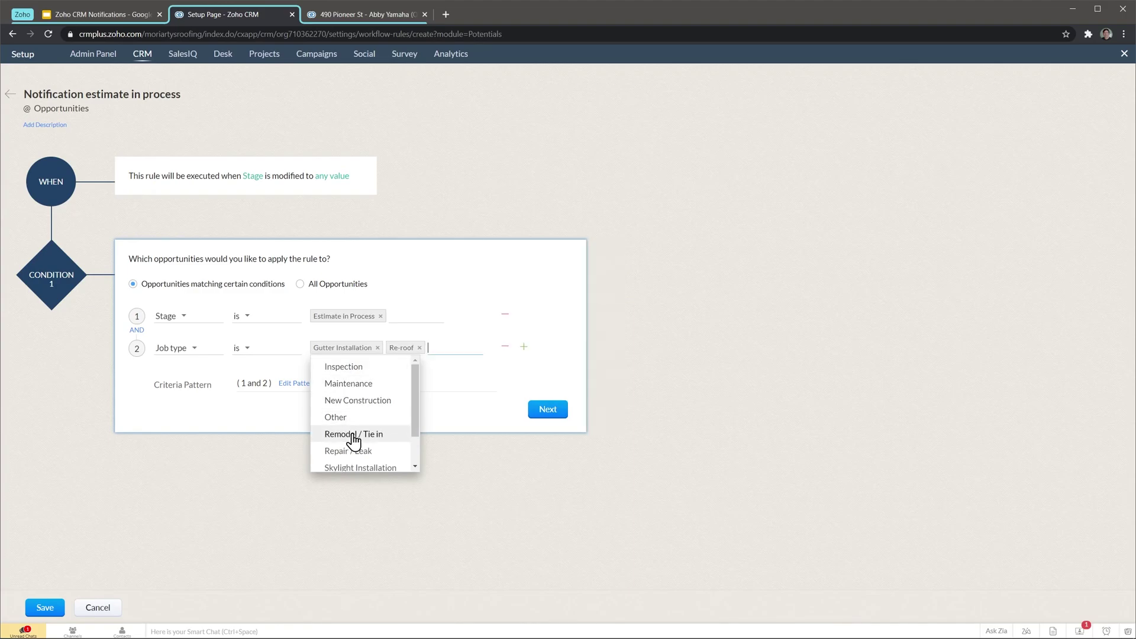
pyautogui.click(353, 435)
pyautogui.click(356, 464)
pyautogui.click(356, 465)
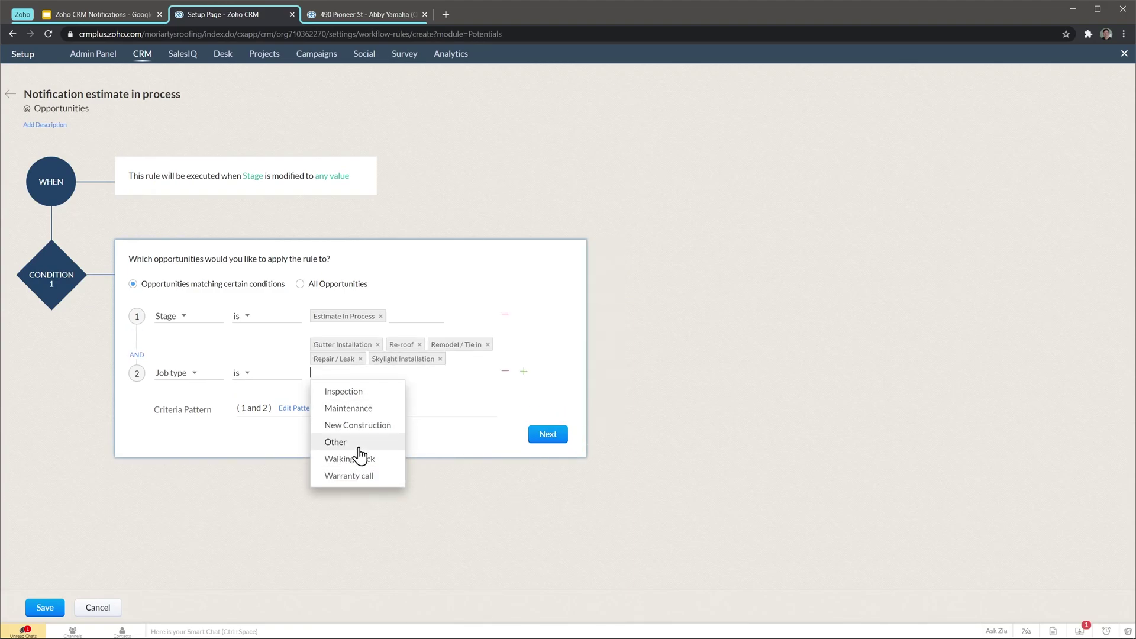
pyautogui.click(532, 404)
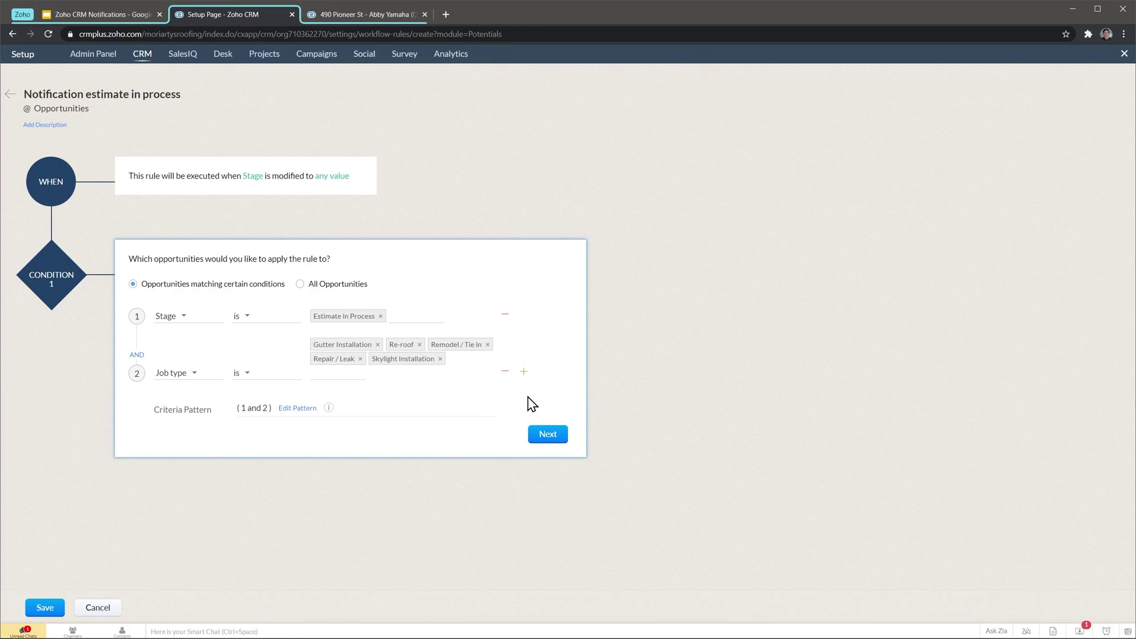
# Step: Add an instant email notification action named 'Email estimate in process'
pyautogui.click(547, 434)
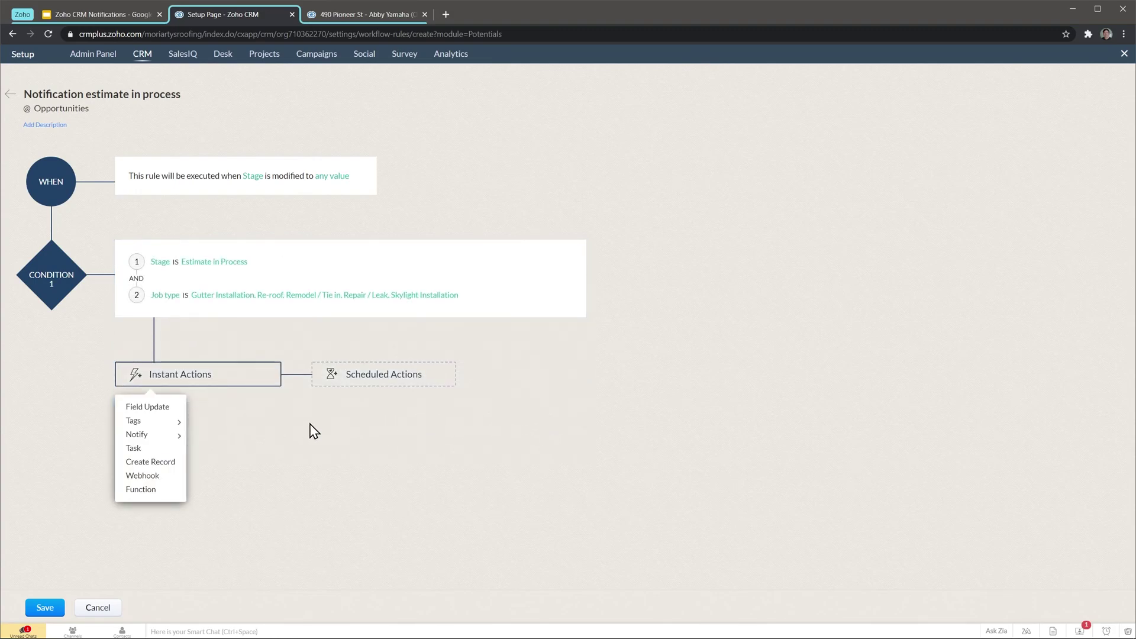
pyautogui.click(206, 434)
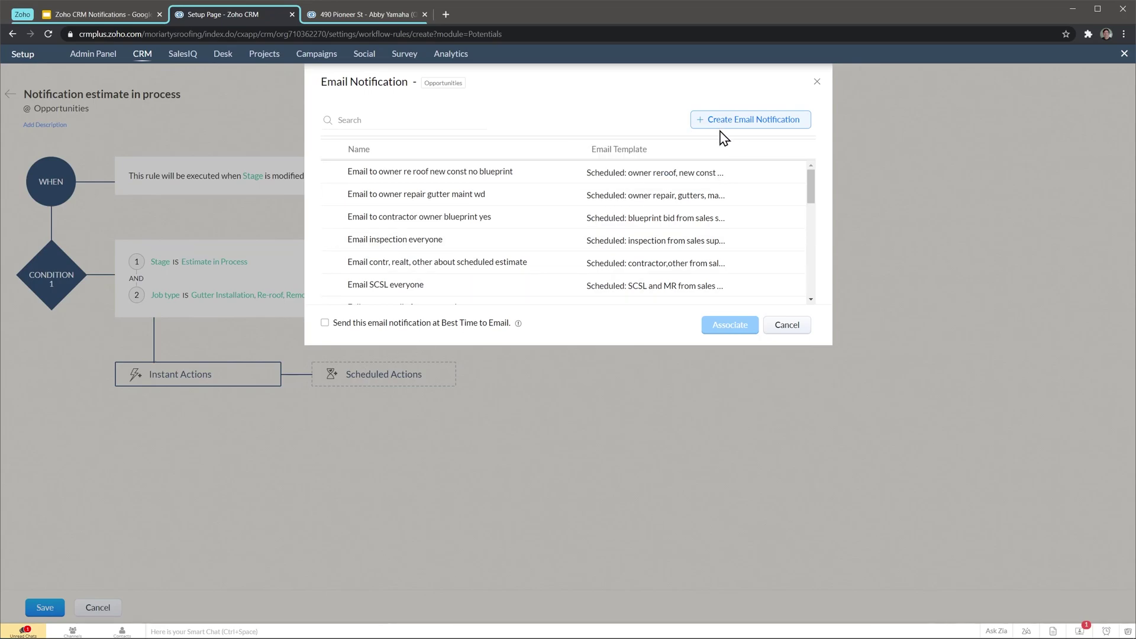
pyautogui.click(739, 121)
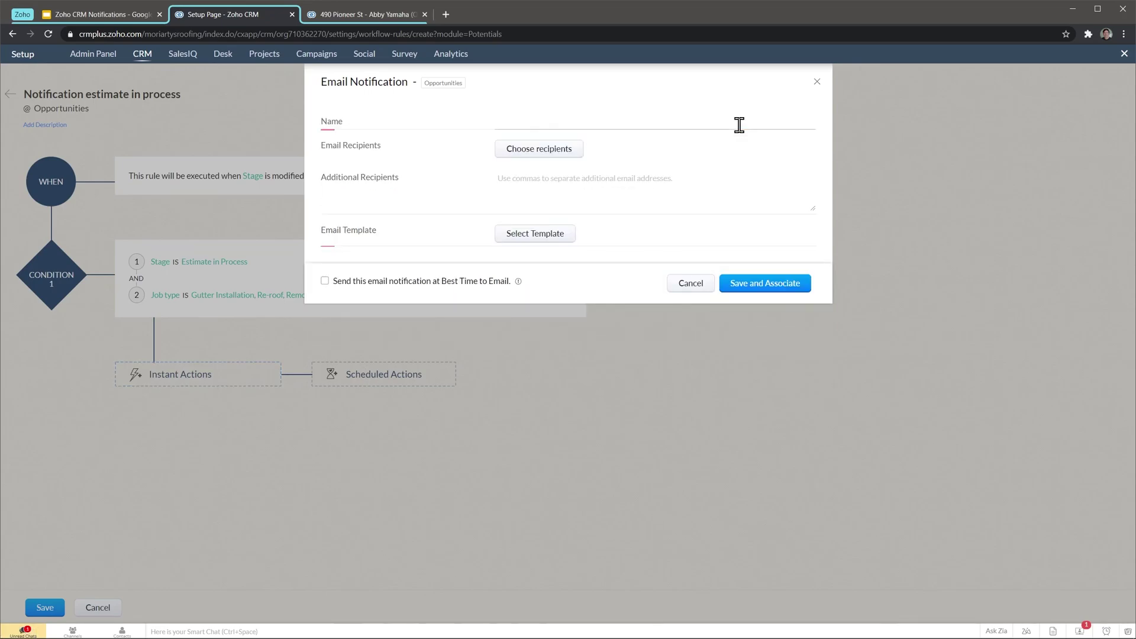
pyautogui.click(739, 125)
pyautogui.write('Email estimate in process')
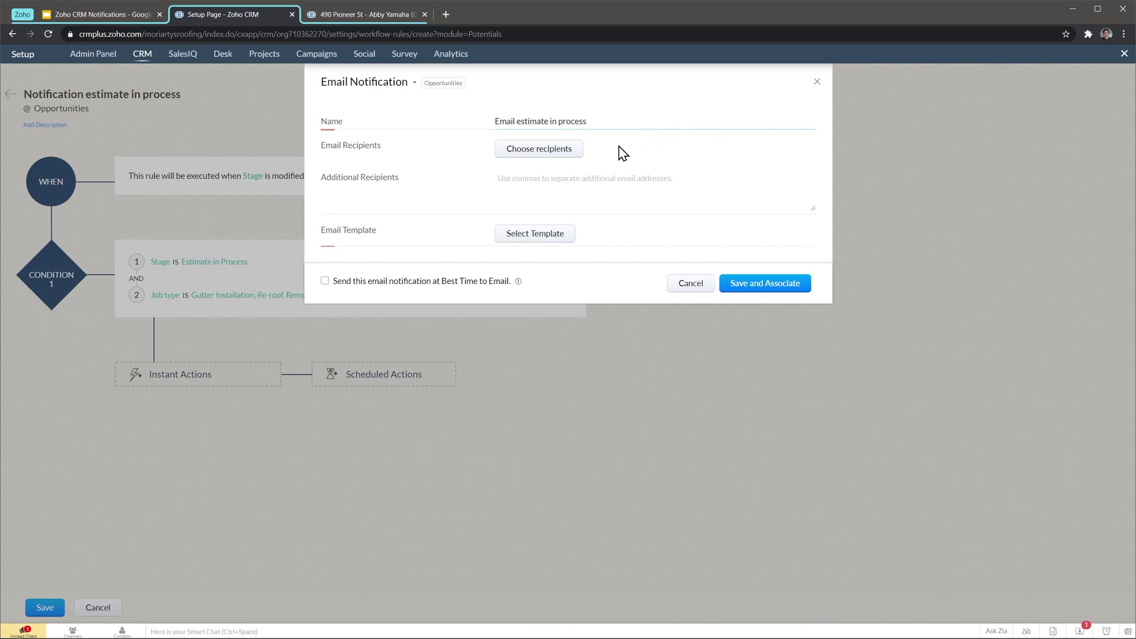
# Step: Set the notification's recipient to the opportunity contact's Email field
pyautogui.click(564, 155)
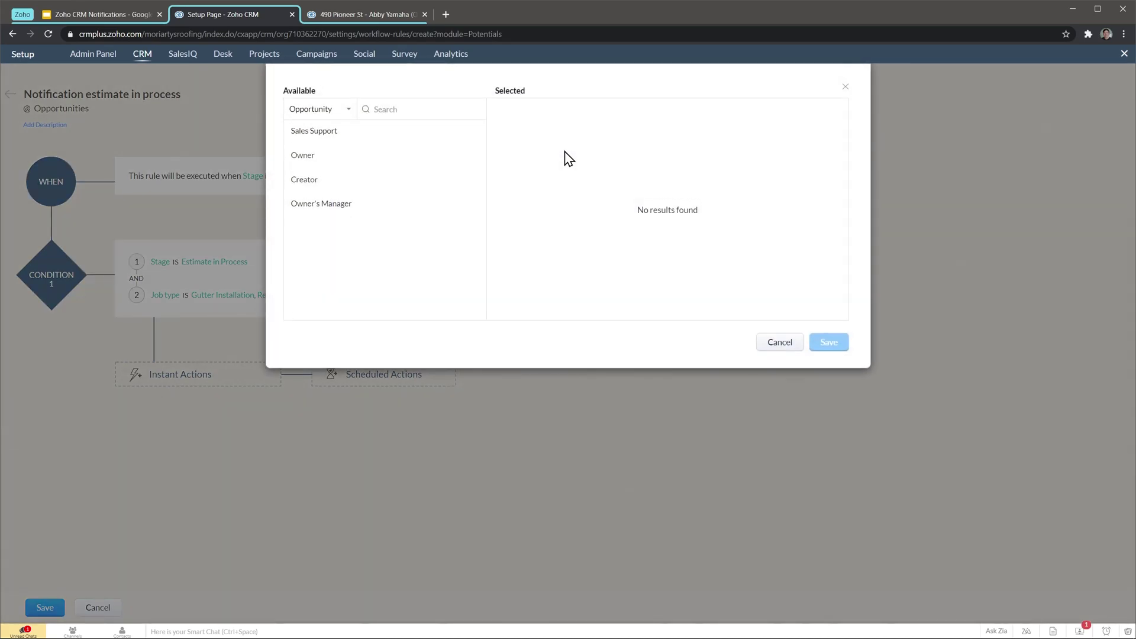
pyautogui.click(349, 111)
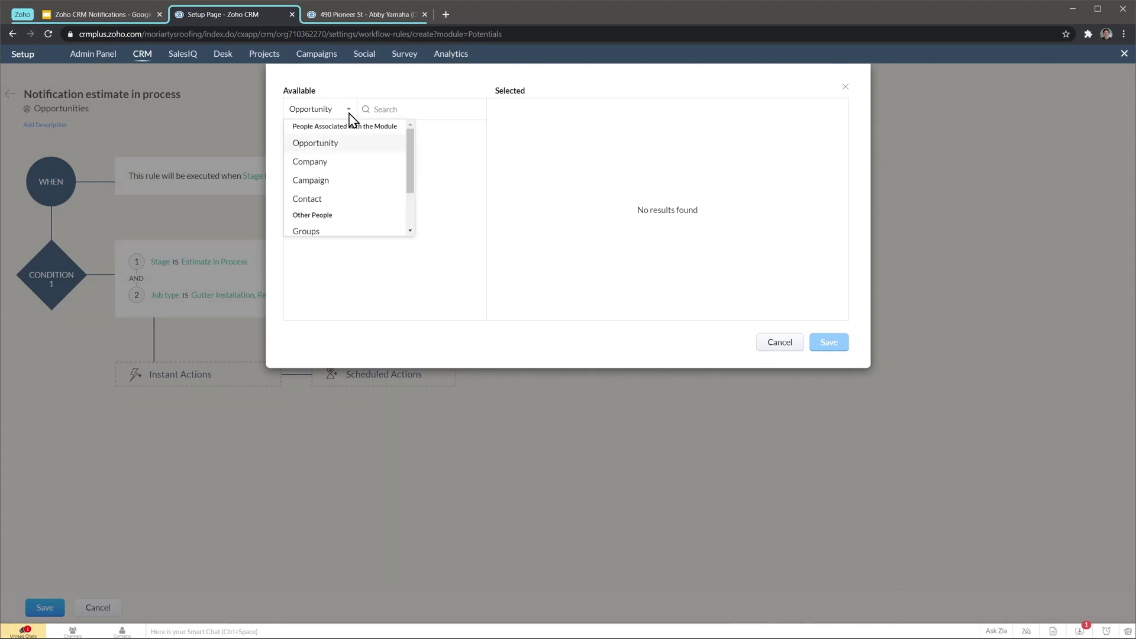
pyautogui.click(330, 200)
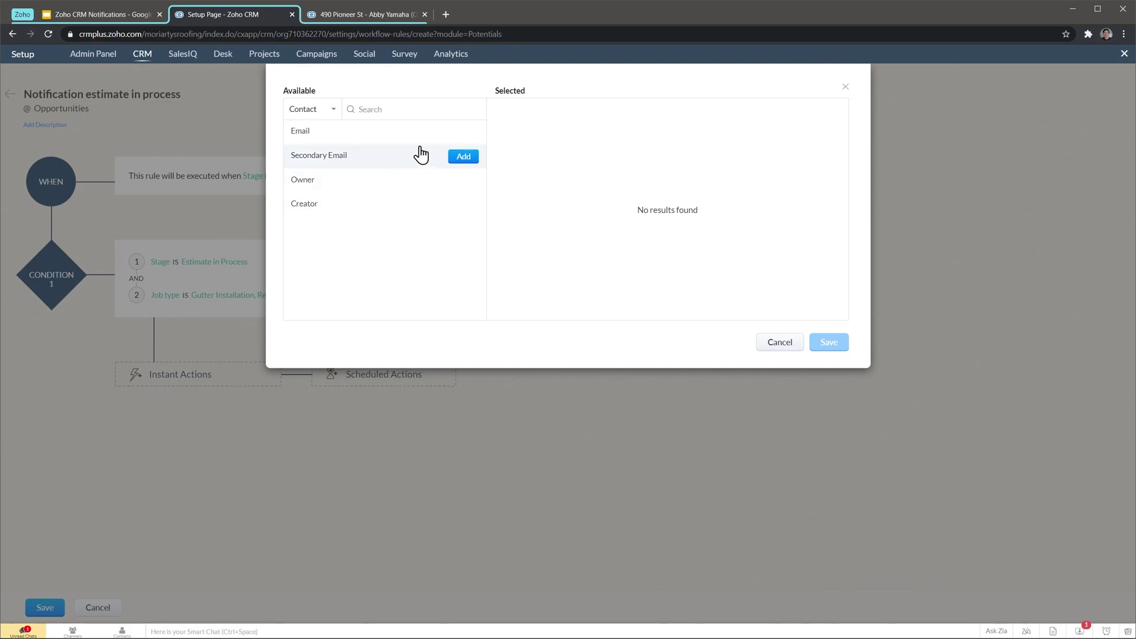
pyautogui.click(464, 132)
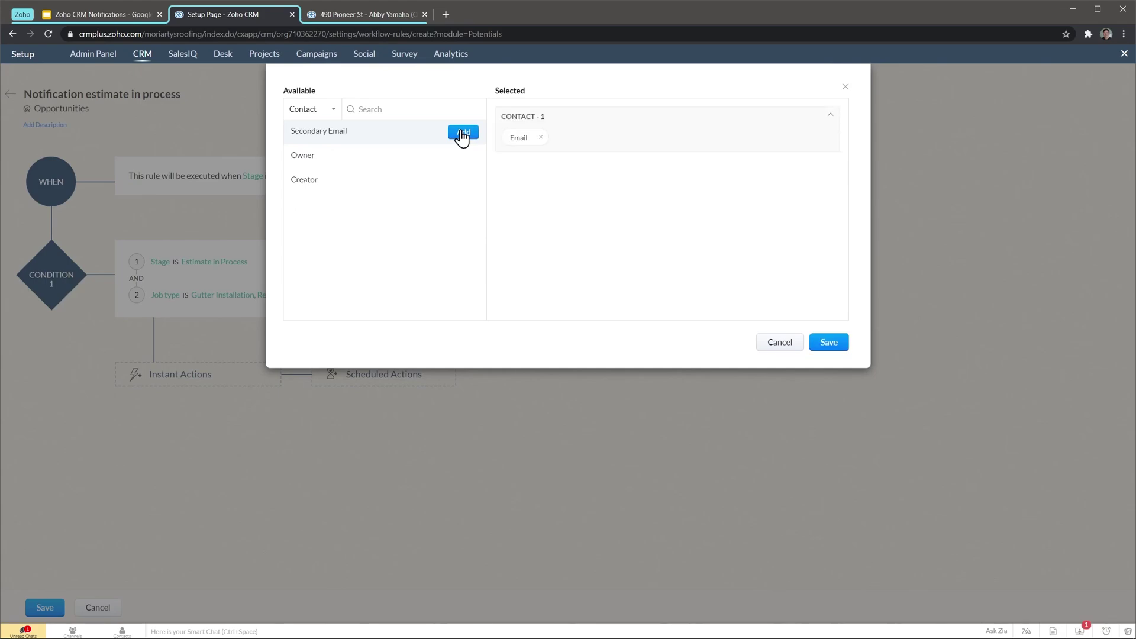
pyautogui.click(828, 343)
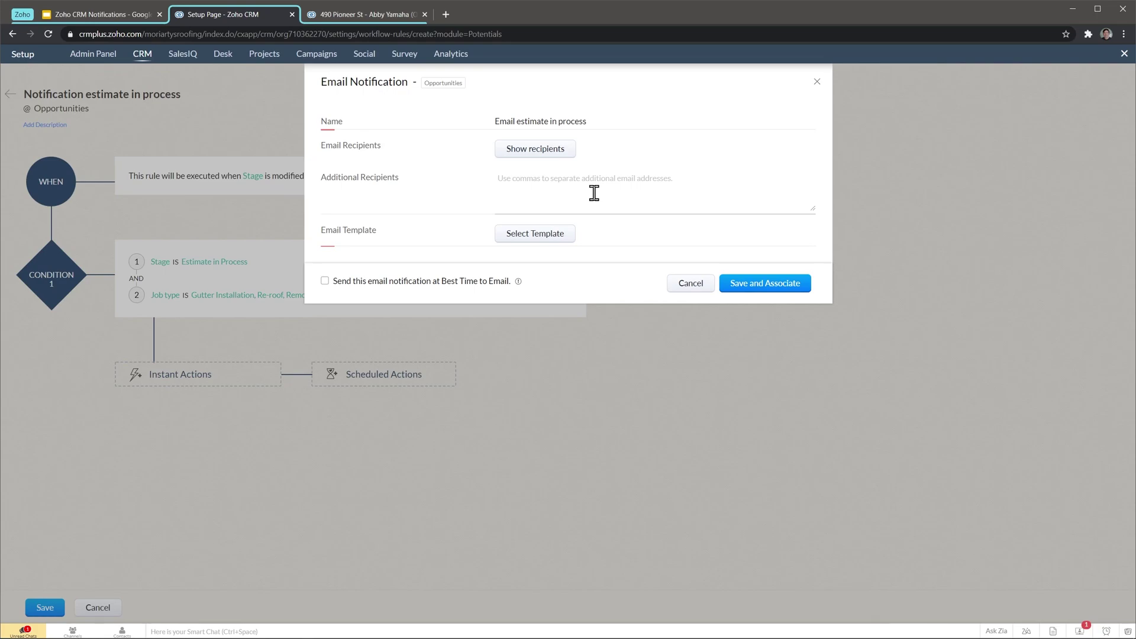
# Step: Use template '001 Working on proposal', send from the Record Owner's Email, and associate it with the rule
pyautogui.click(559, 237)
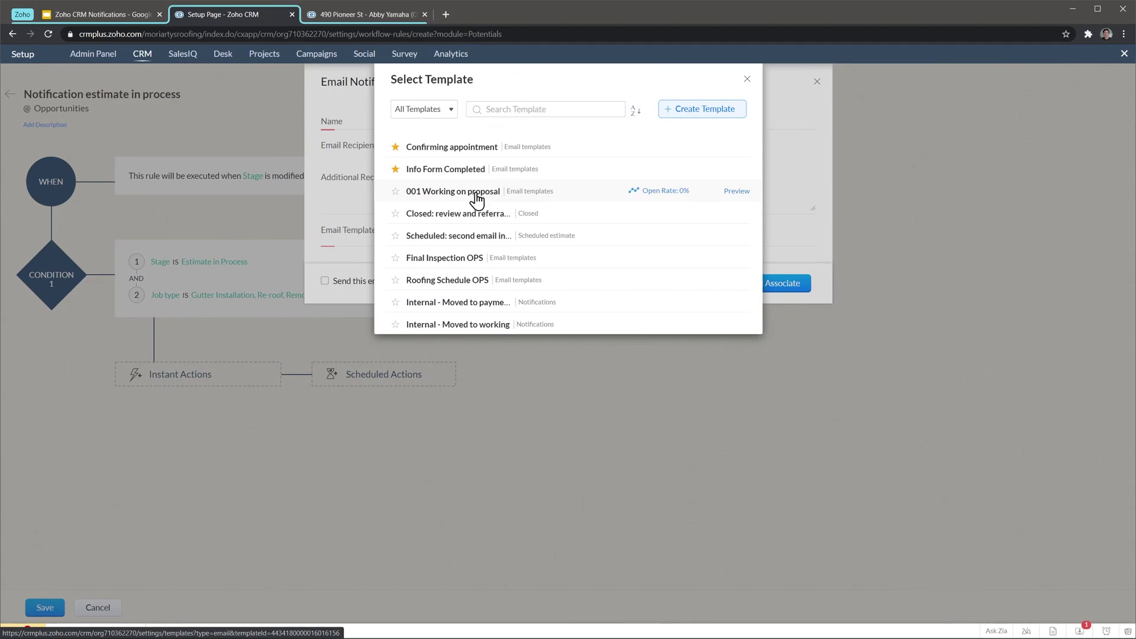
pyautogui.click(476, 198)
pyautogui.click(740, 274)
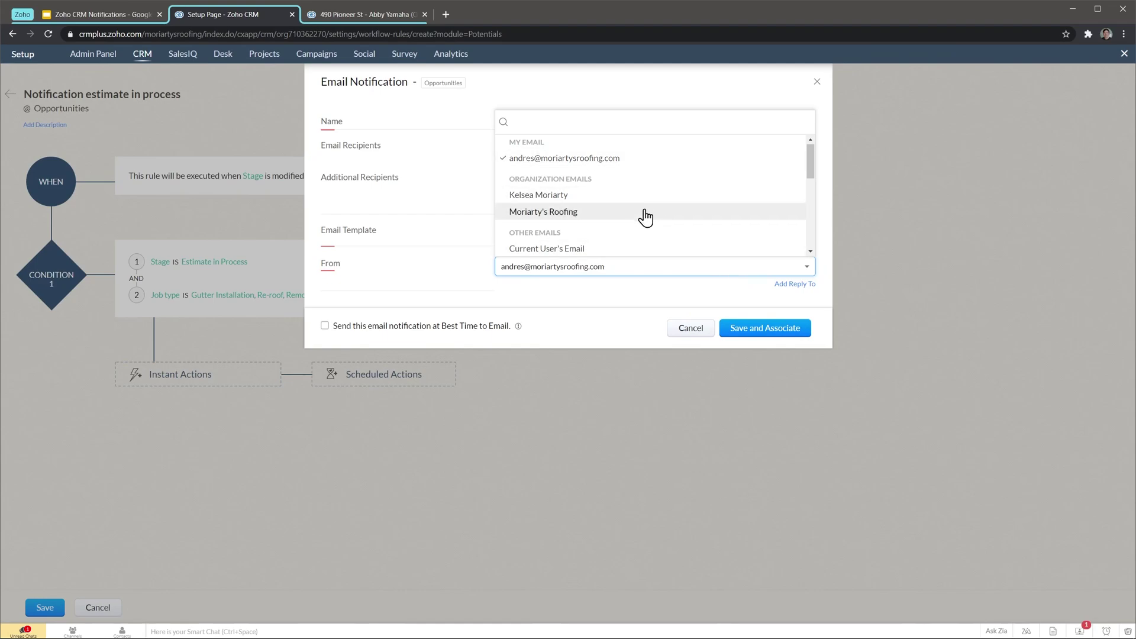
pyautogui.scroll(-1, 645, 218)
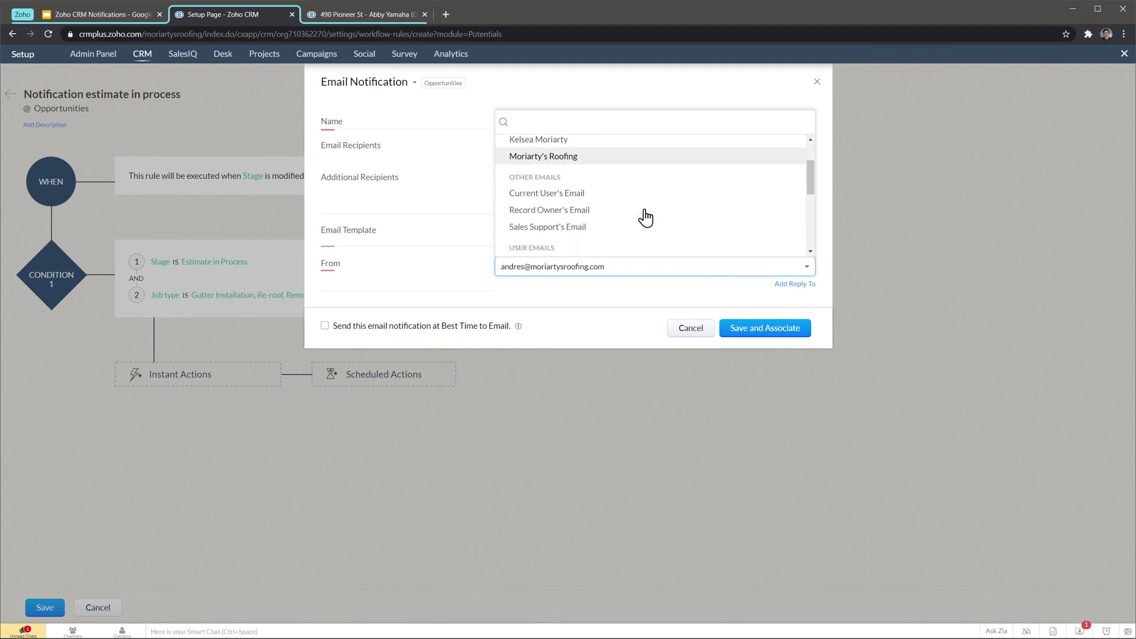
pyautogui.click(610, 212)
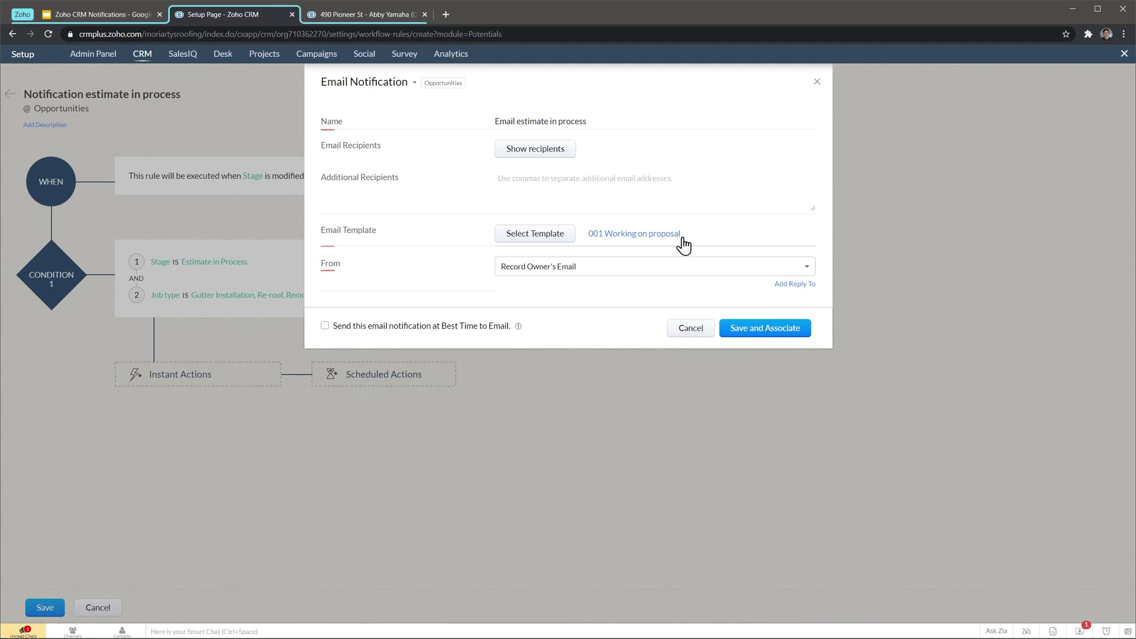
pyautogui.click(756, 331)
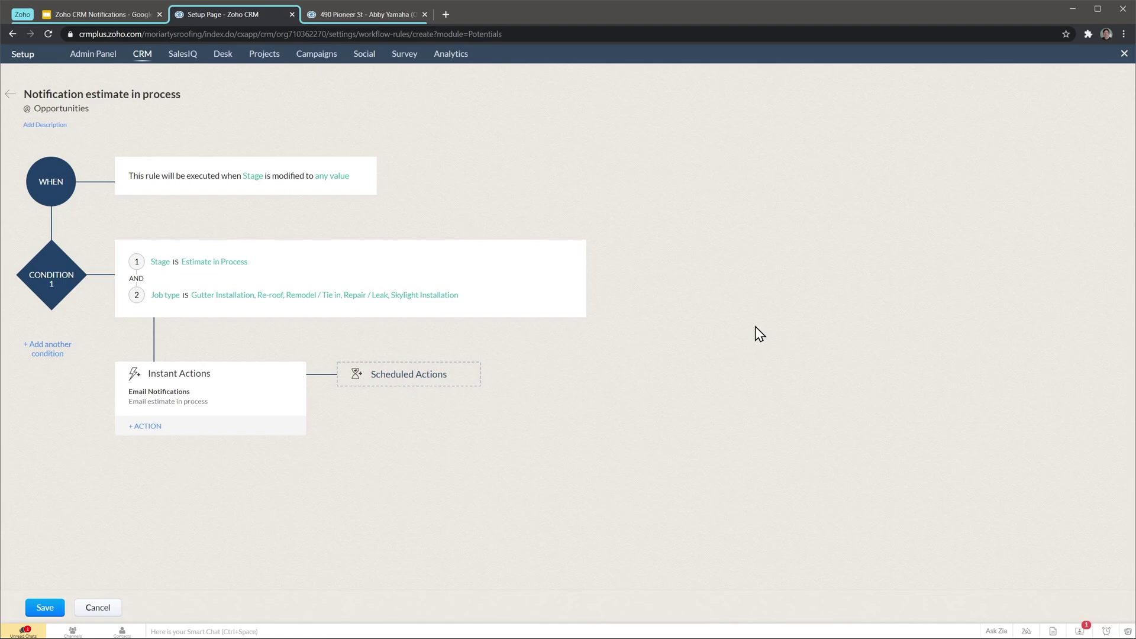
# Step: Save the 'Notification estimate in process' workflow rule
pyautogui.click(44, 606)
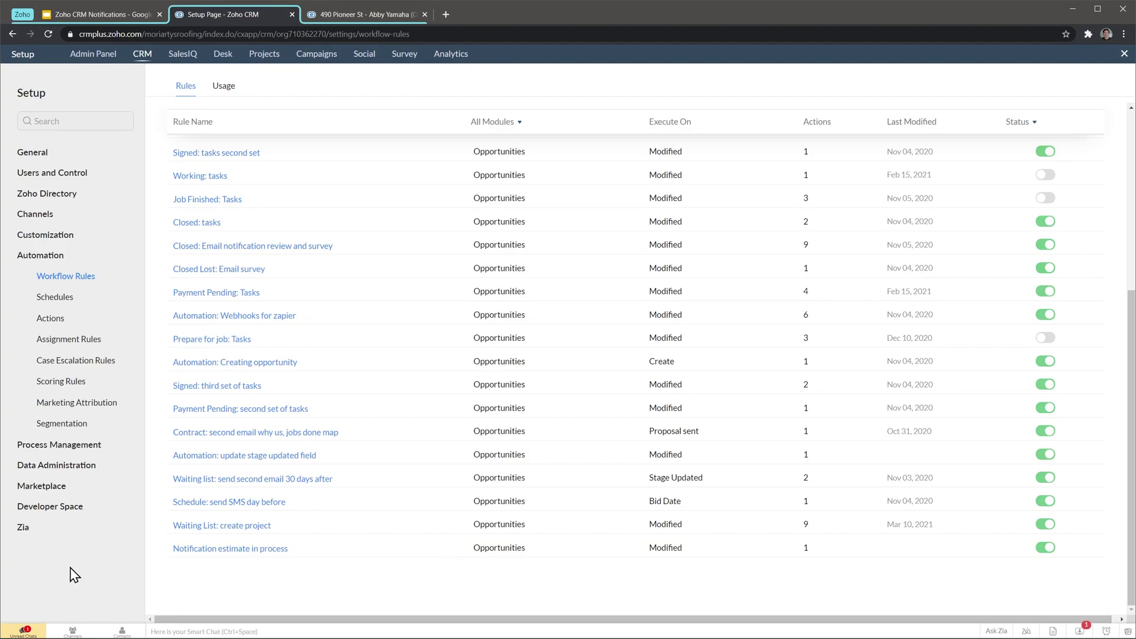
# Step: Move the test opportunity to Estimate in Process via On site done and view its Emails
pyautogui.click(371, 18)
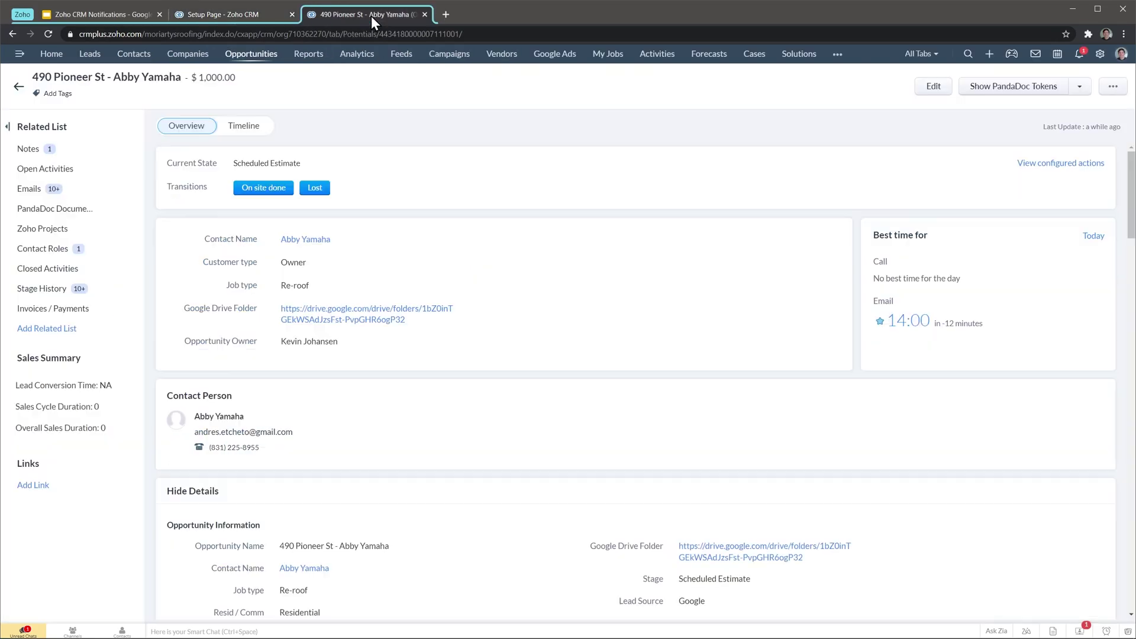
pyautogui.click(269, 188)
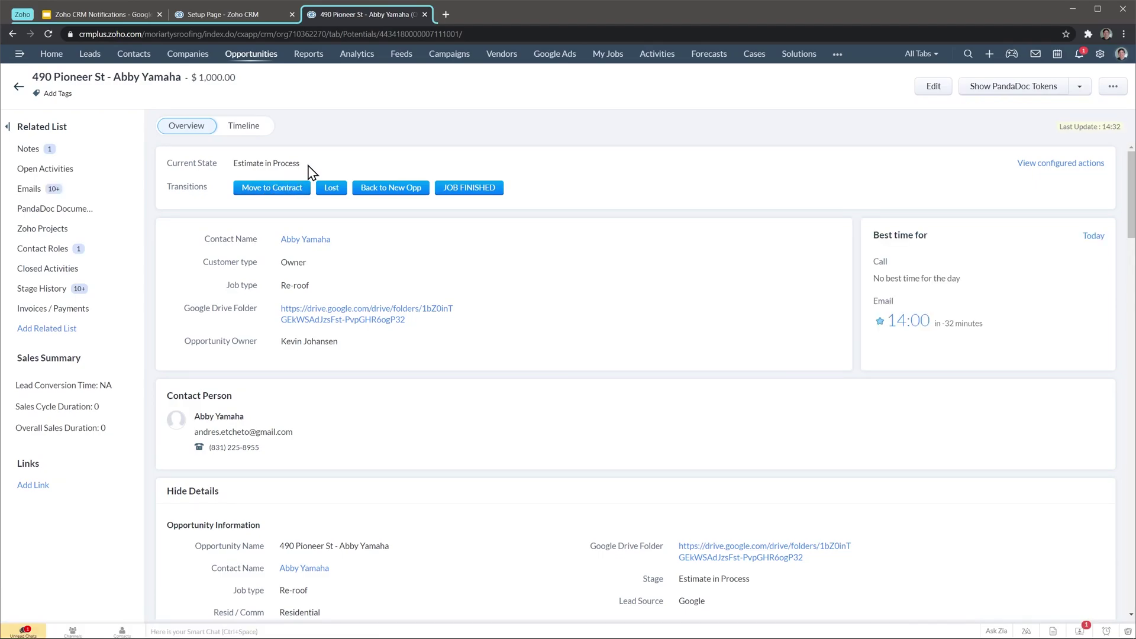
pyautogui.click(32, 193)
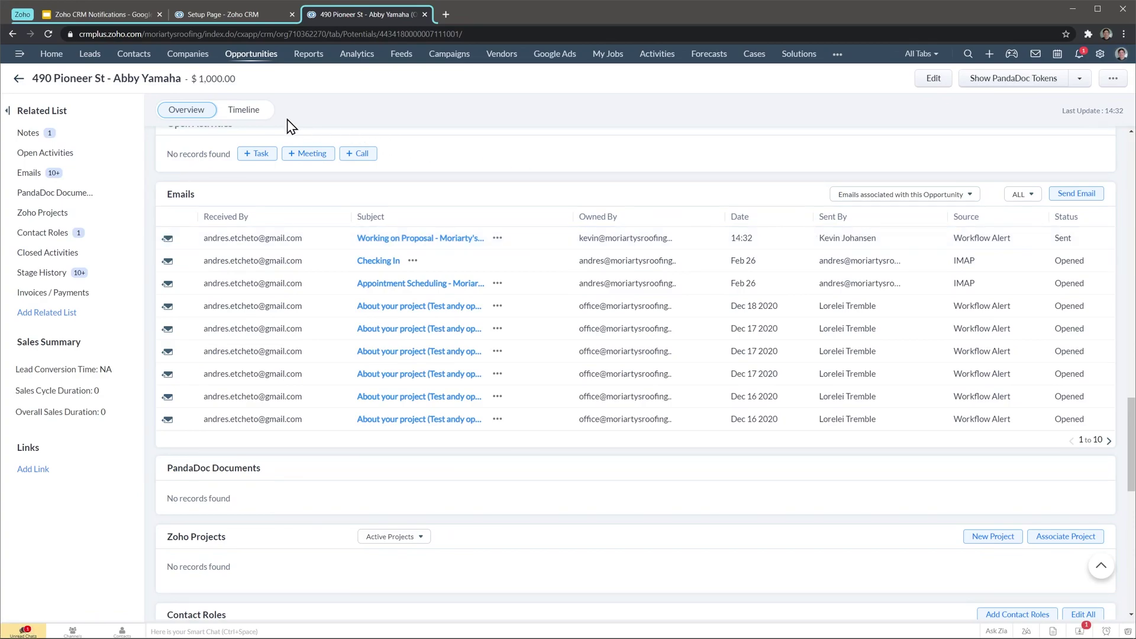
# Step: View the opportunity's Timeline showing 'Email estimate in process' sent by the rule
pyautogui.click(259, 113)
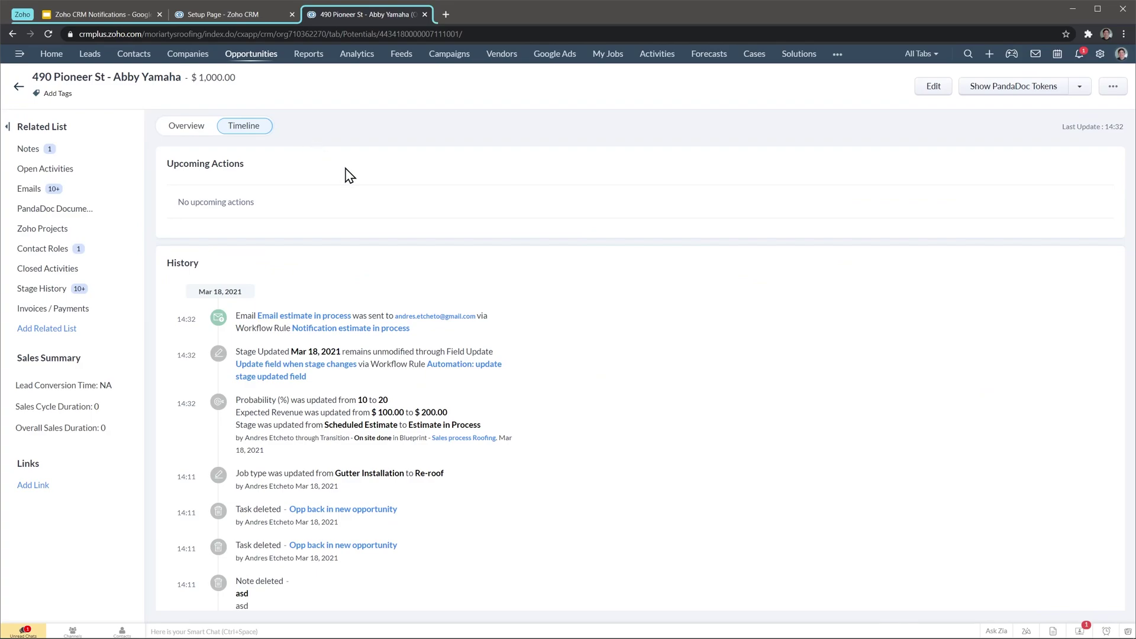